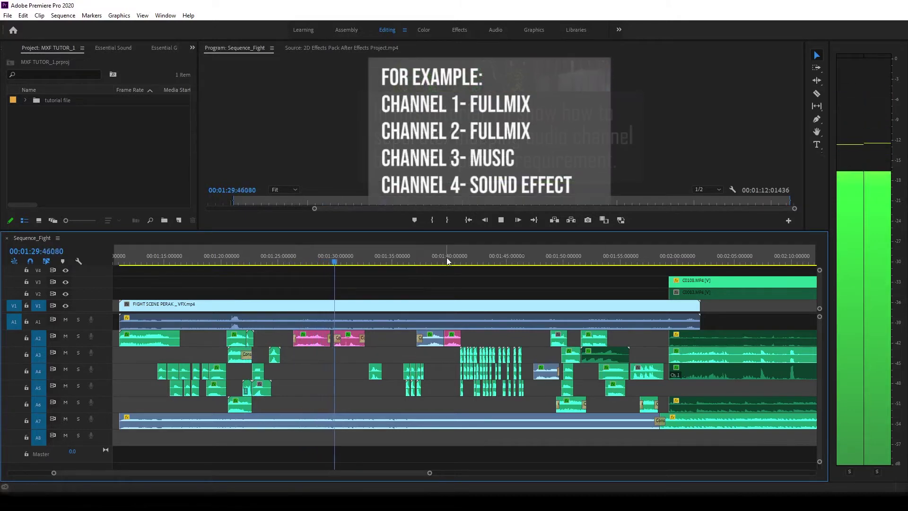
Move the playhead further along the Sequence_Fight timeline
click(558, 259)
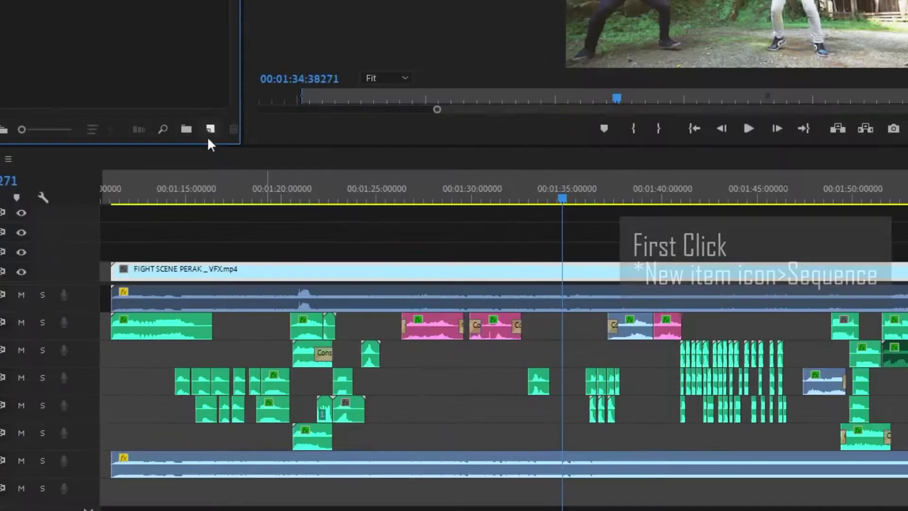
Start a new sequence from the XDCAM HD422 1080i25 (50i) preset and review its 25 fps PAL settings
click(178, 221)
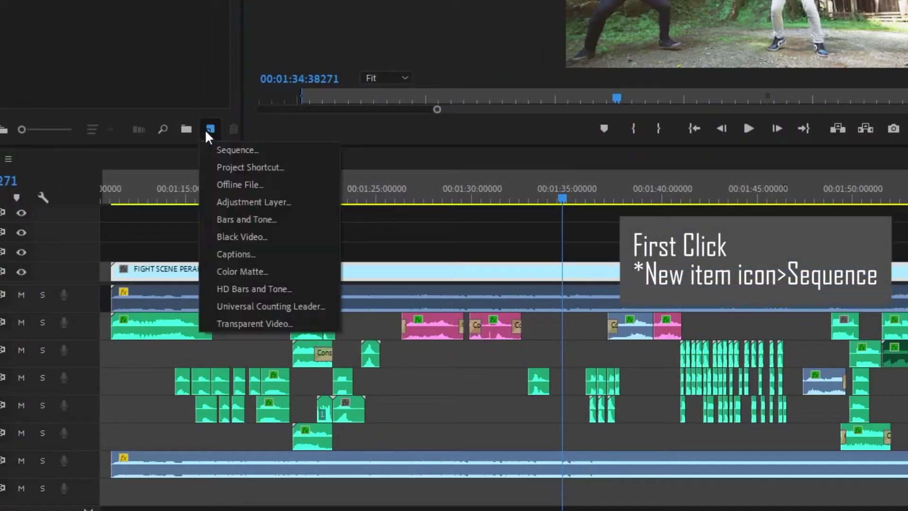
click(225, 151)
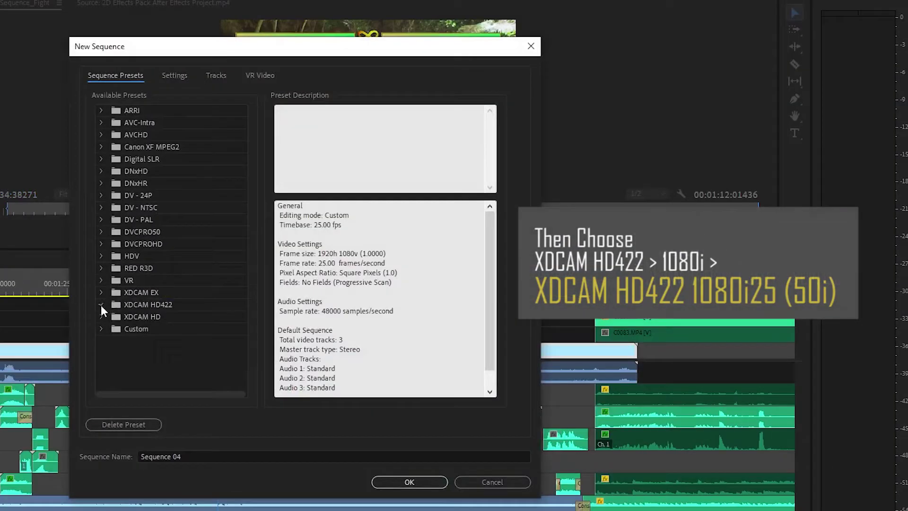
click(101, 304)
click(116, 317)
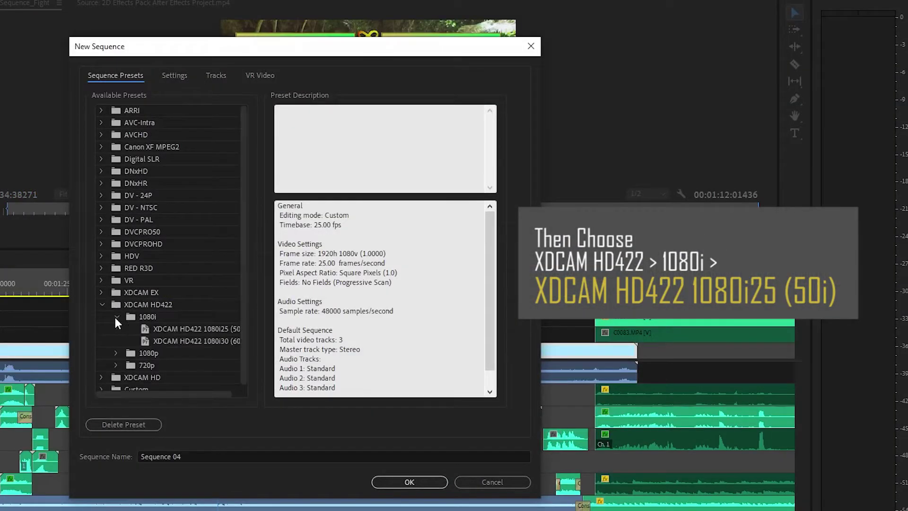
click(158, 328)
drag(167, 393, 226, 389)
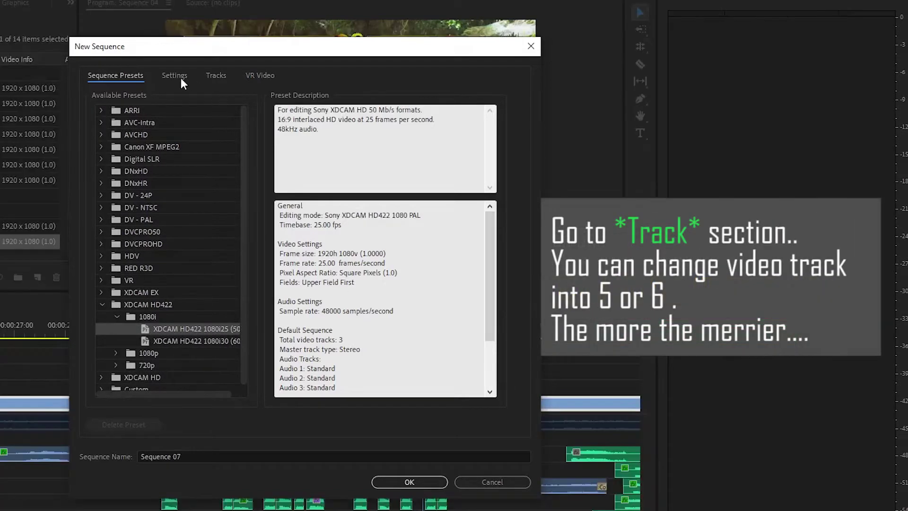
click(180, 78)
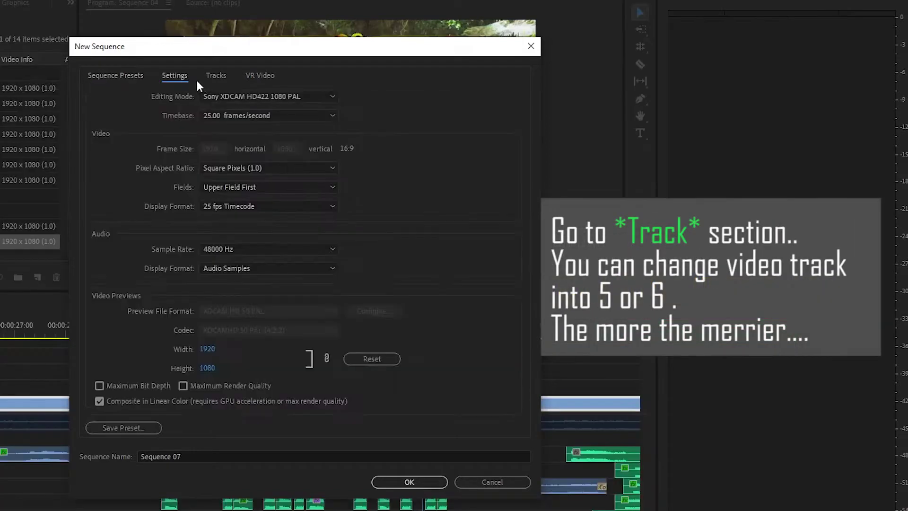
Set the sequence to 6 video tracks and a Multichannel master with 4 channels
click(213, 75)
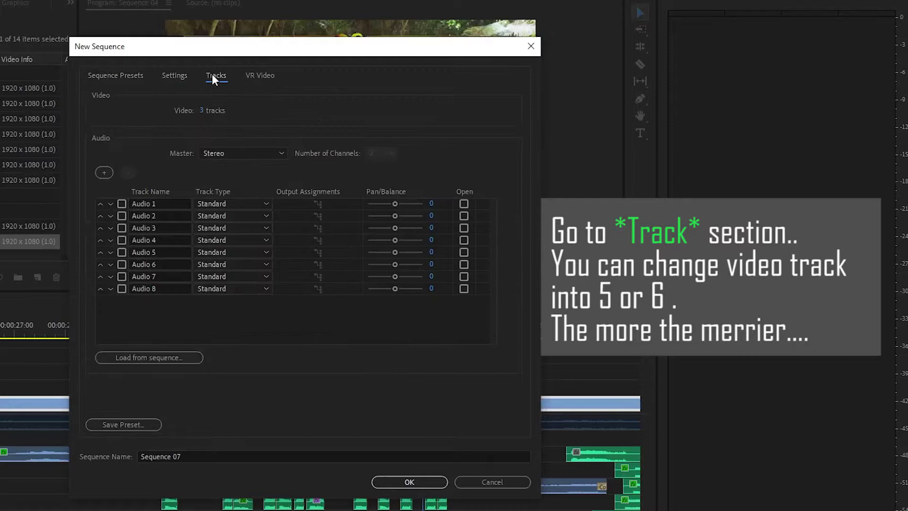
click(204, 110)
text(6)
click(264, 152)
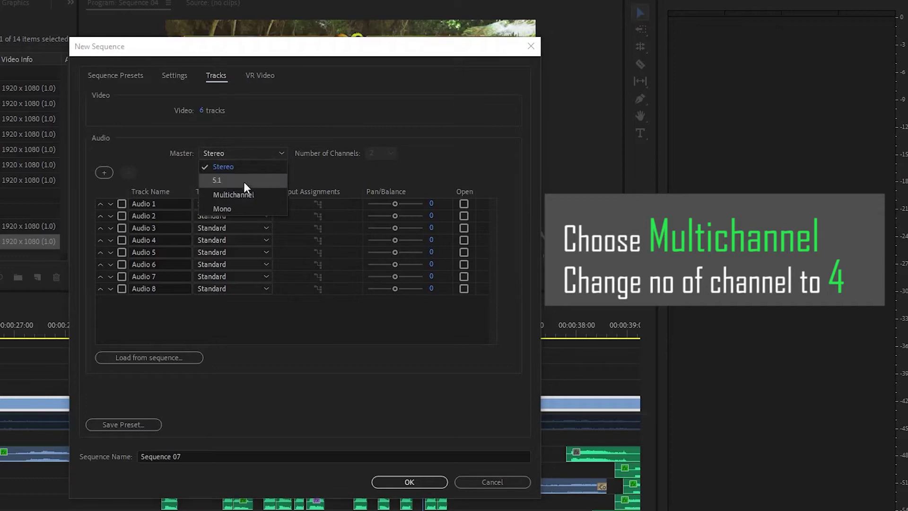
click(238, 195)
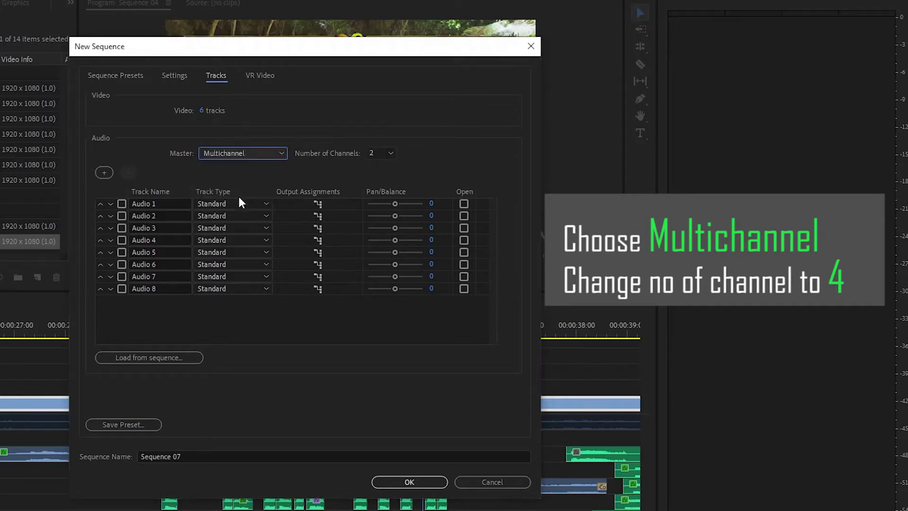
click(385, 153)
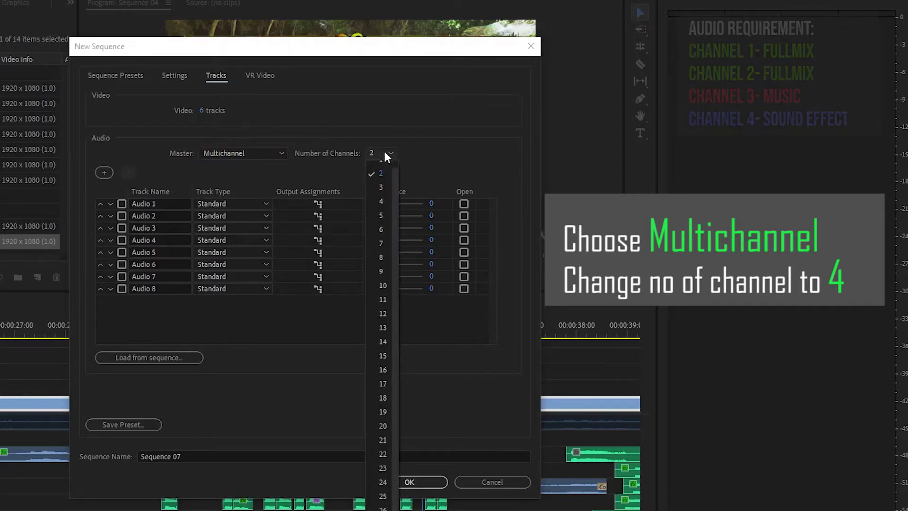
click(376, 201)
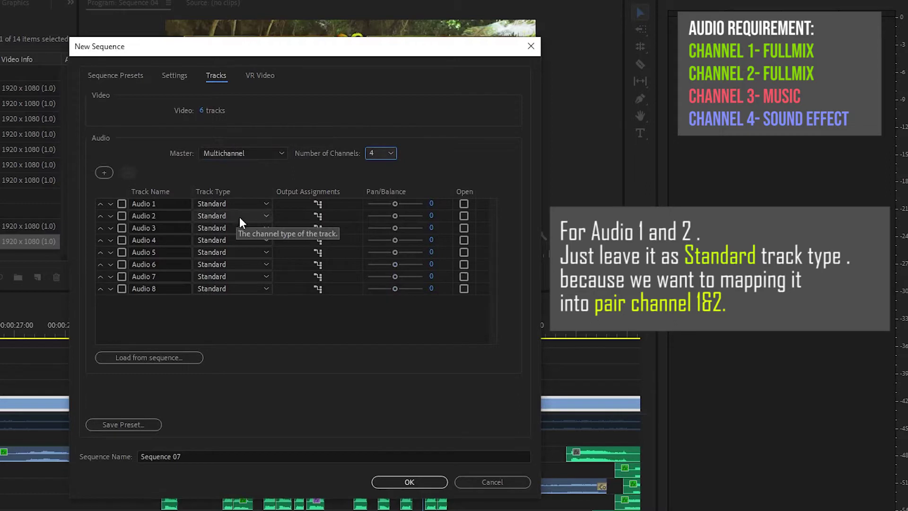
Set the track type of Audio 3 through Audio 8 to Adaptive
click(232, 229)
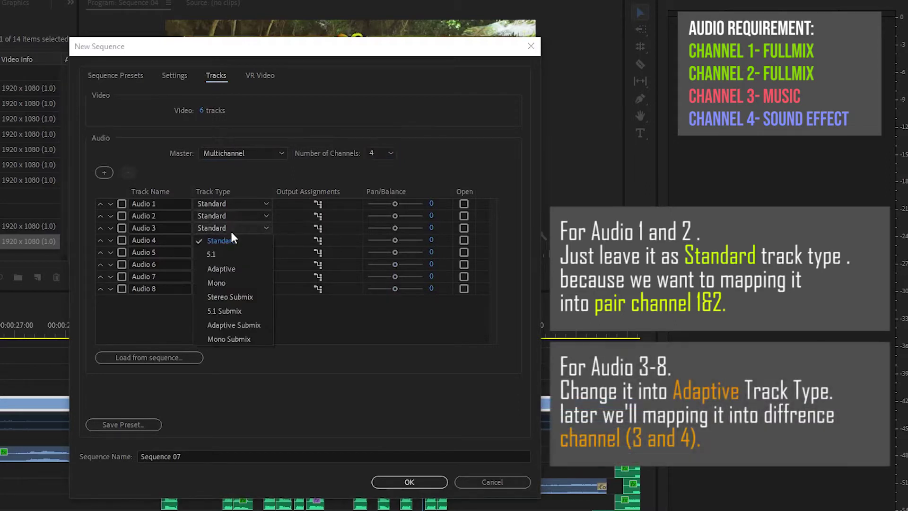
click(226, 268)
click(220, 240)
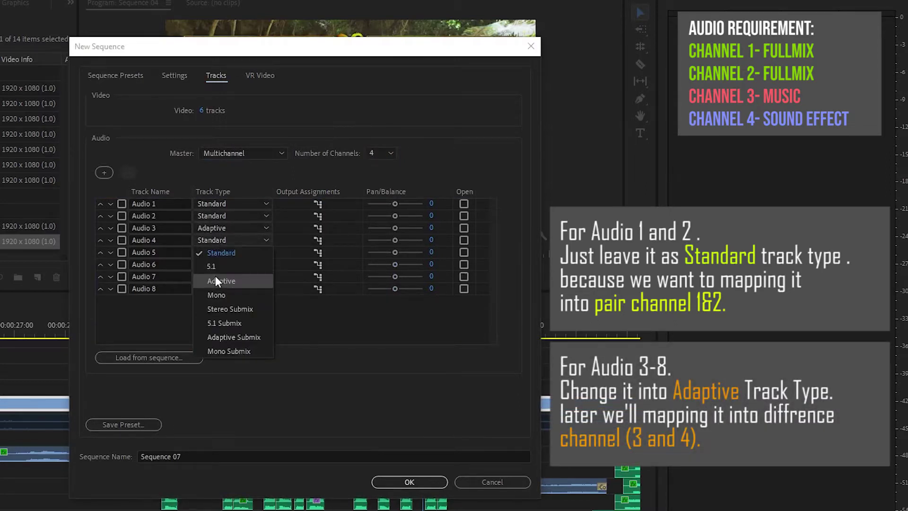
click(215, 278)
click(216, 253)
click(218, 291)
click(217, 265)
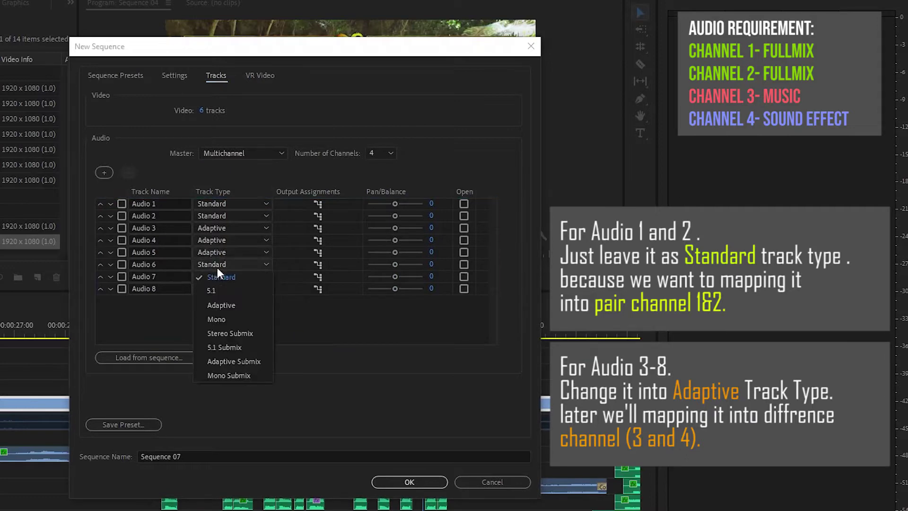
click(219, 304)
click(217, 277)
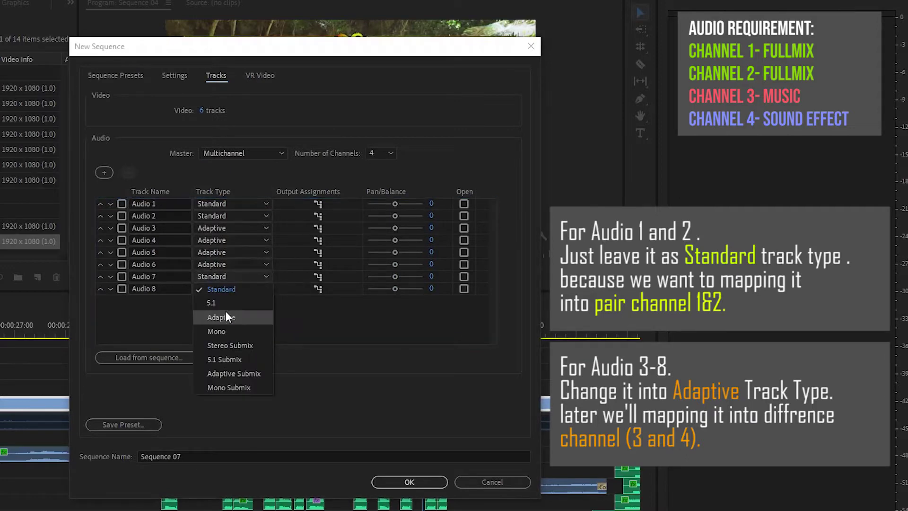
click(225, 316)
click(224, 291)
click(223, 327)
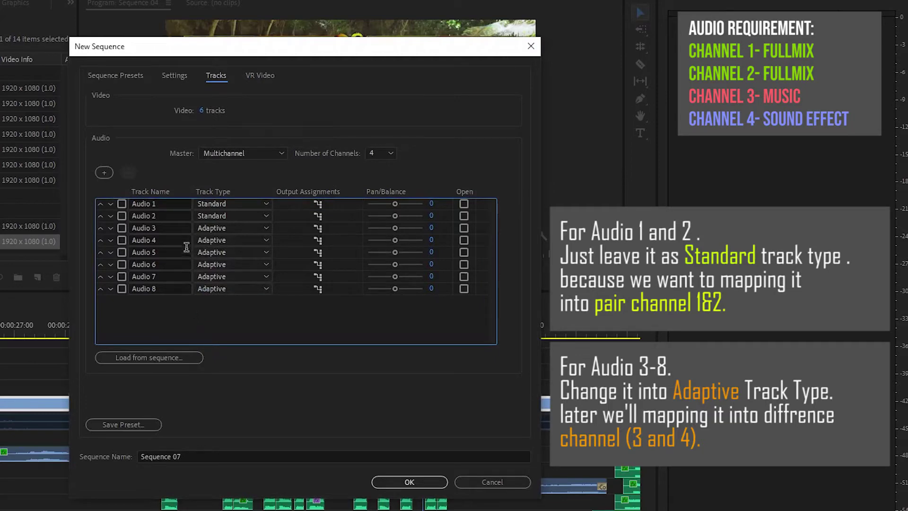
Rename audio tracks 1–3 to CAM_Audio, VO and SFX
double_click(158, 204)
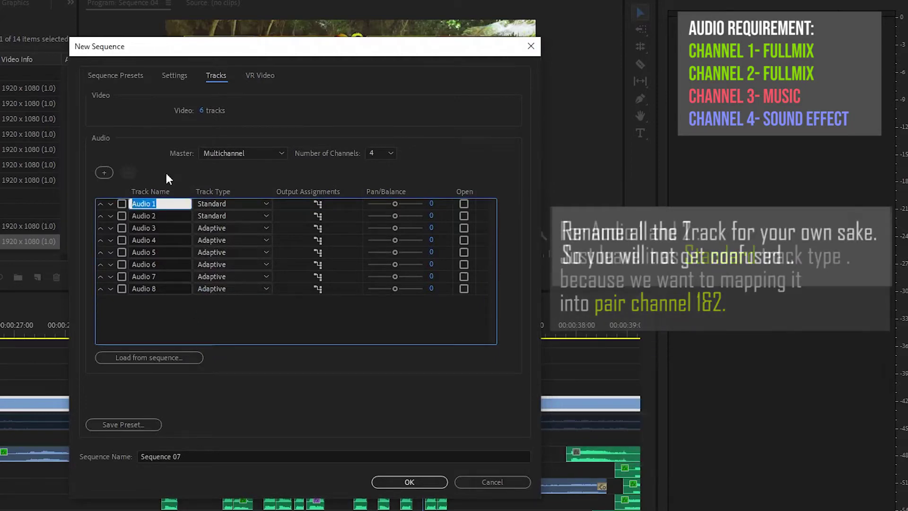
text(CAM_)
key(Tab)
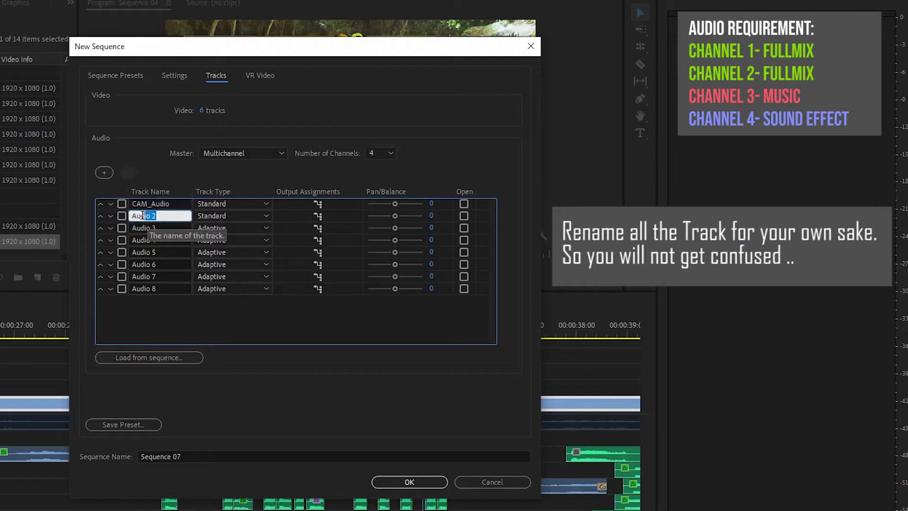
text(VO)
key(Tab)
text(SFX)
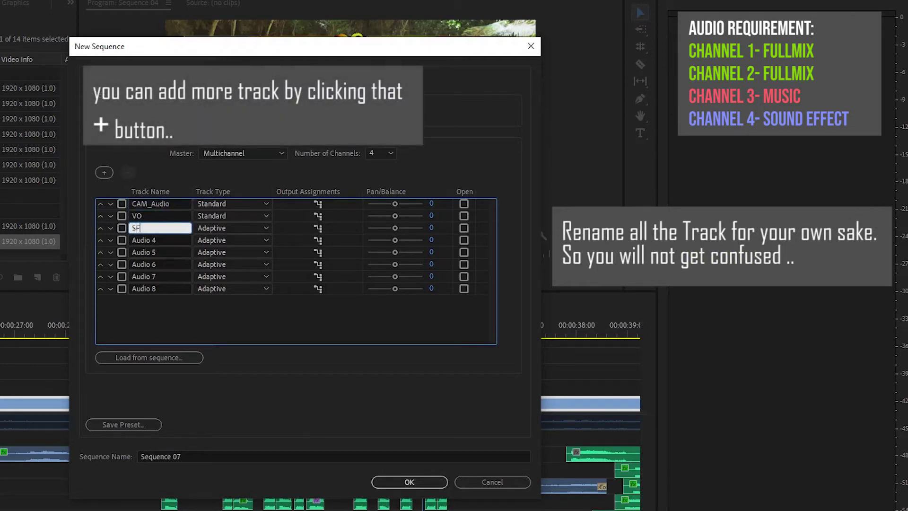
key(Tab)
Rename audio tracks 4–8 to SFX2, SFX3, SFX4, MUSIC and MUSIC2
text(SFX2)
key(Tab)
text(SFX3)
key(Tab)
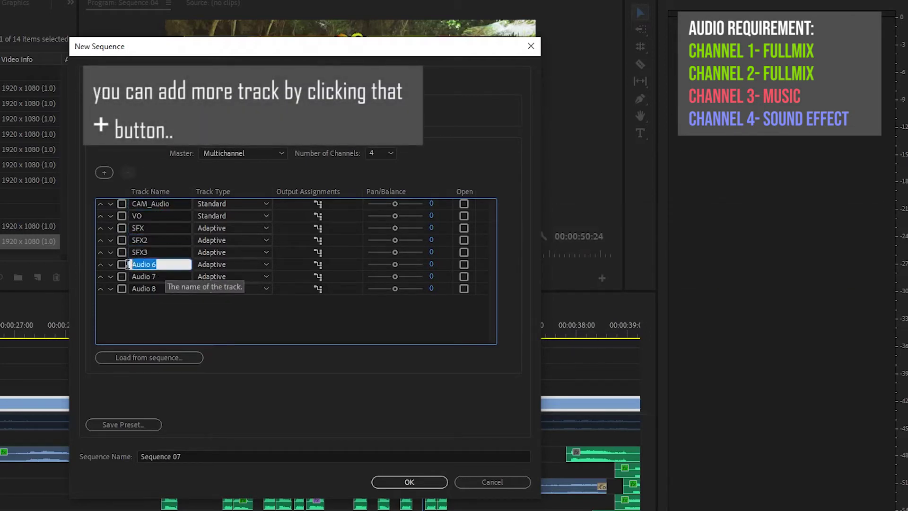
text(SFX4)
key(Tab)
text(MUSIC)
key(Tab)
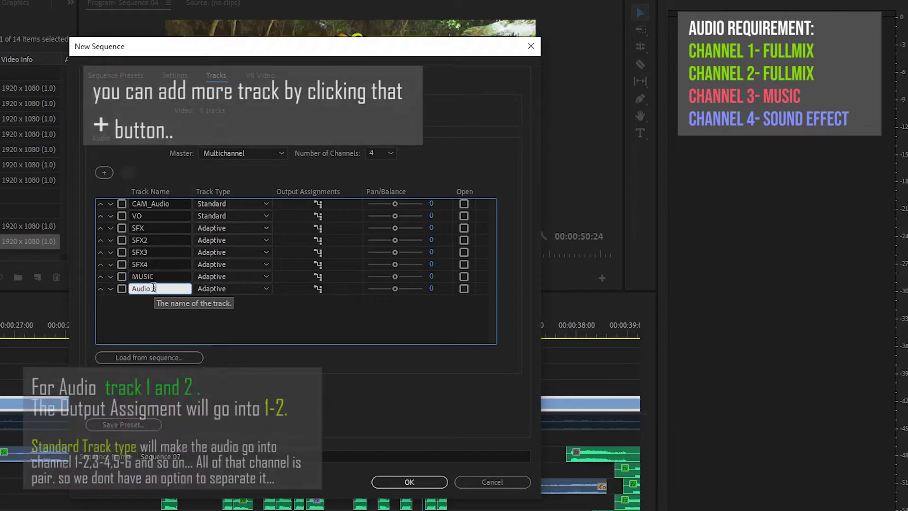
text(MUSIC2)
key(Return)
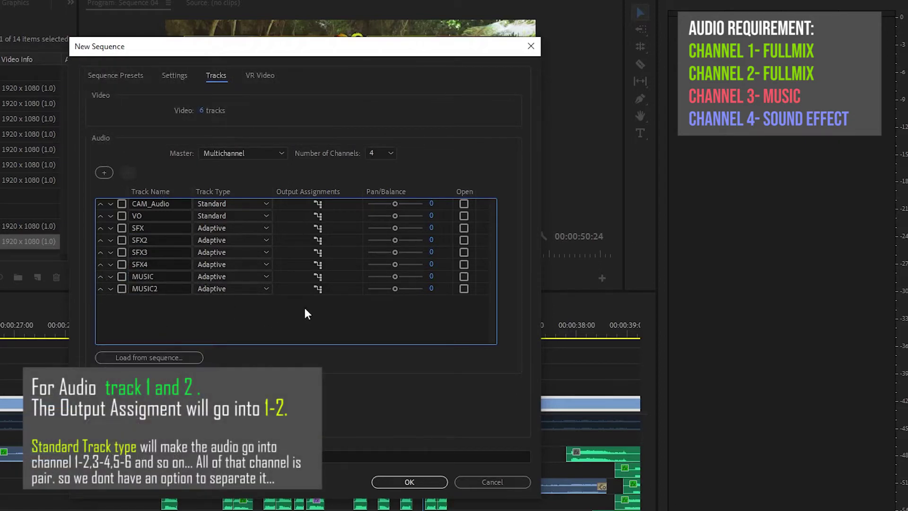
Check CAM_Audio and VO output assignments, keeping them on master channels 1–2
click(320, 200)
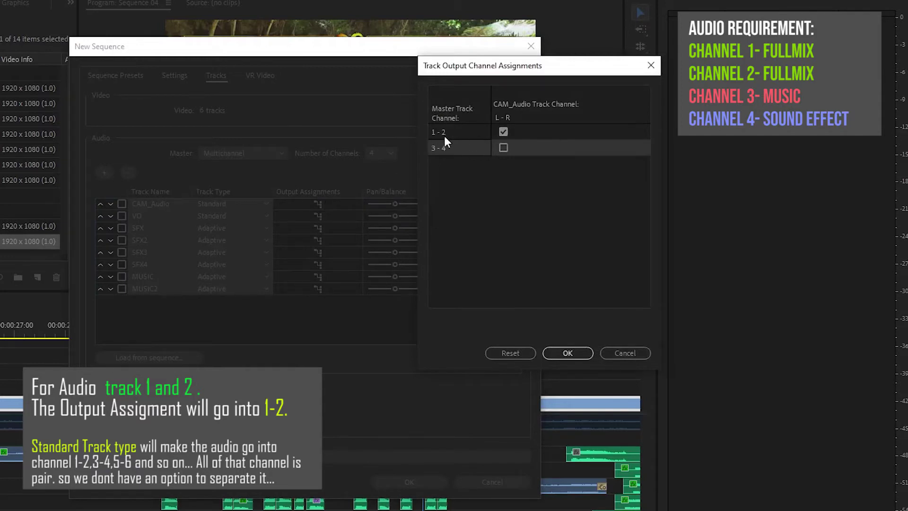
click(567, 353)
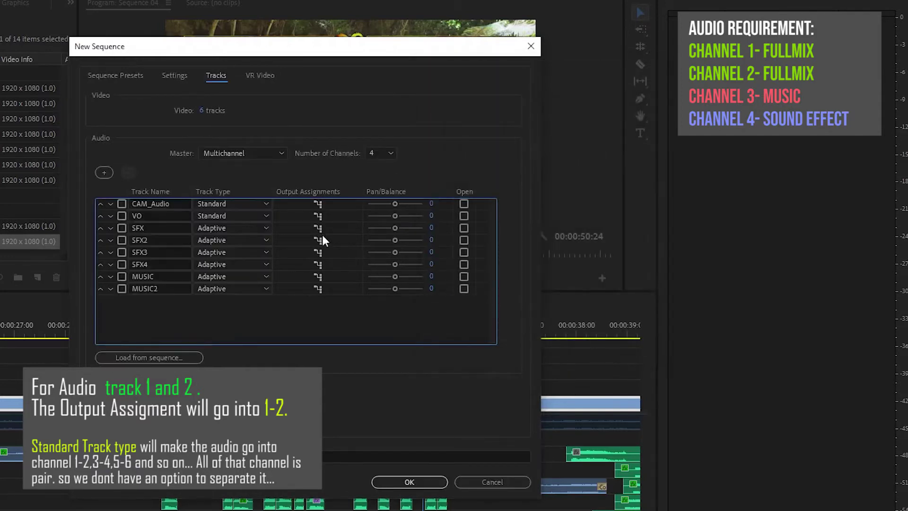
click(318, 217)
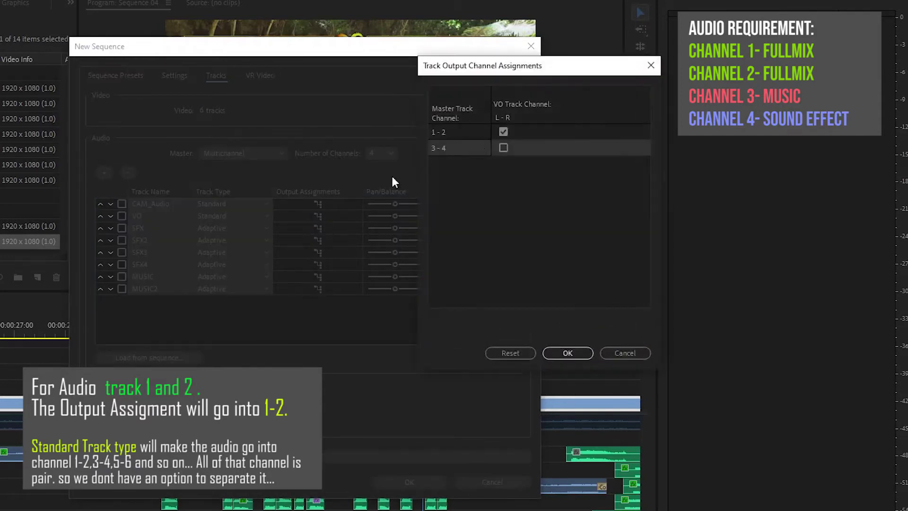
click(566, 355)
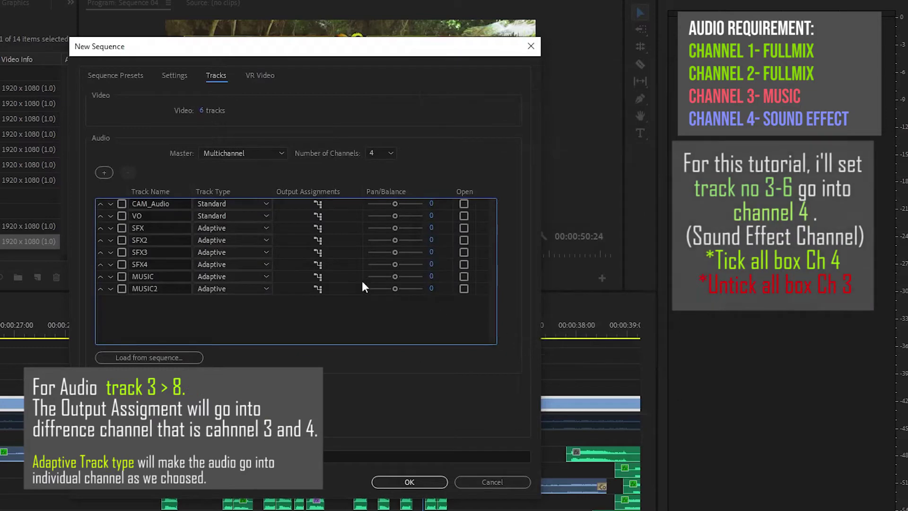
Route the SFX and SFX2 tracks to master channel 4 only, removing channel 3
click(317, 230)
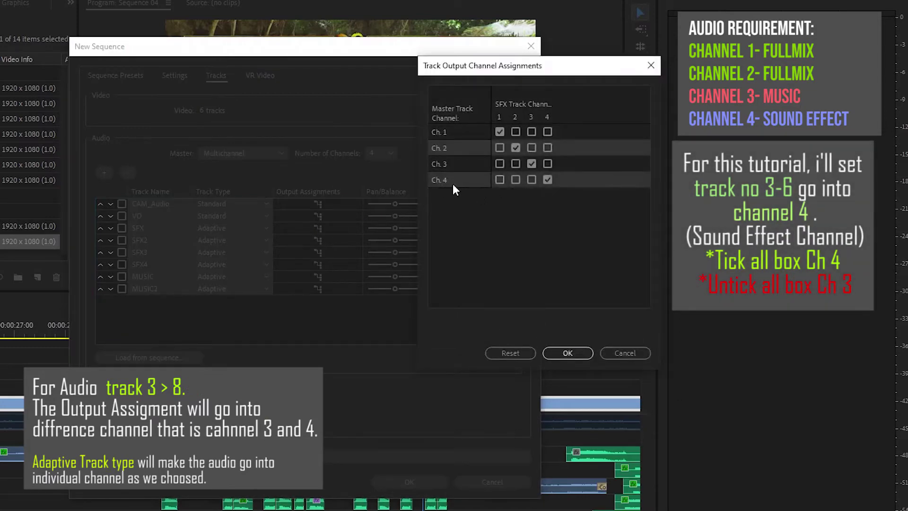
click(531, 164)
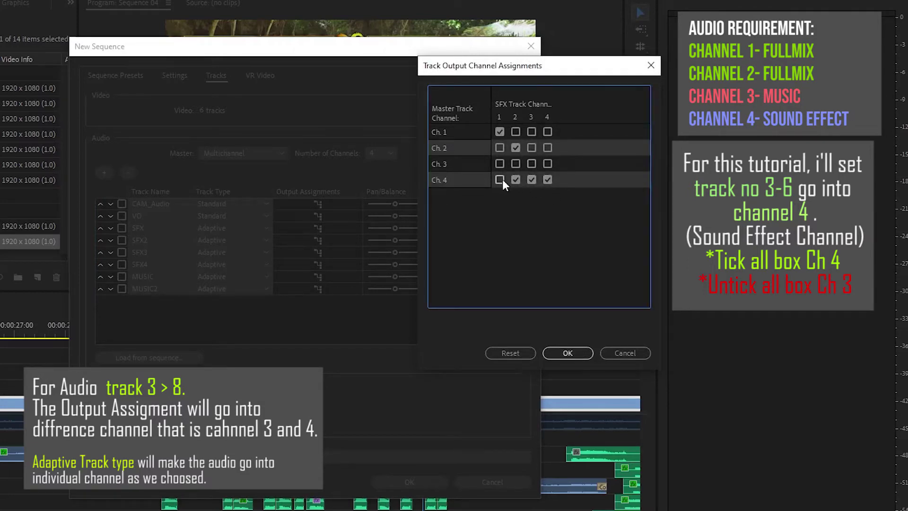
click(559, 352)
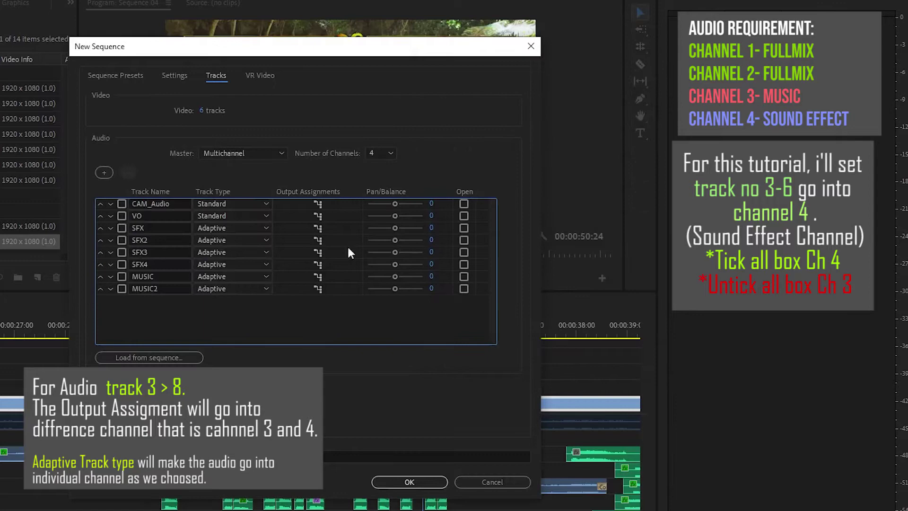
click(318, 241)
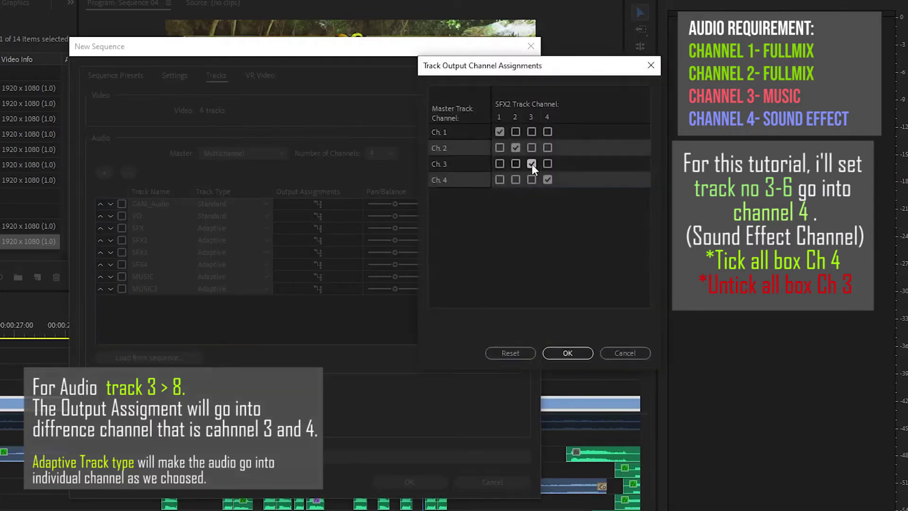
click(531, 164)
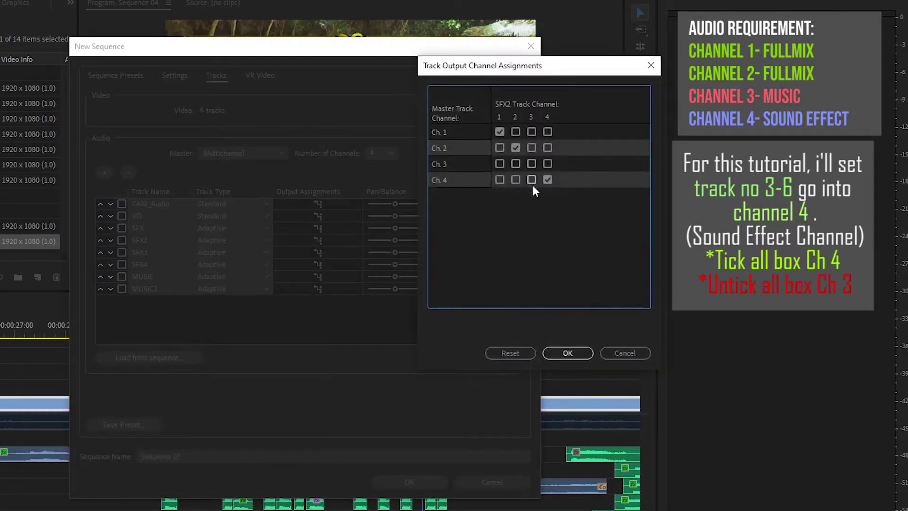
click(565, 352)
Route the SFX3 and SFX4 tracks to master channel 4 only, removing channel 3
click(319, 254)
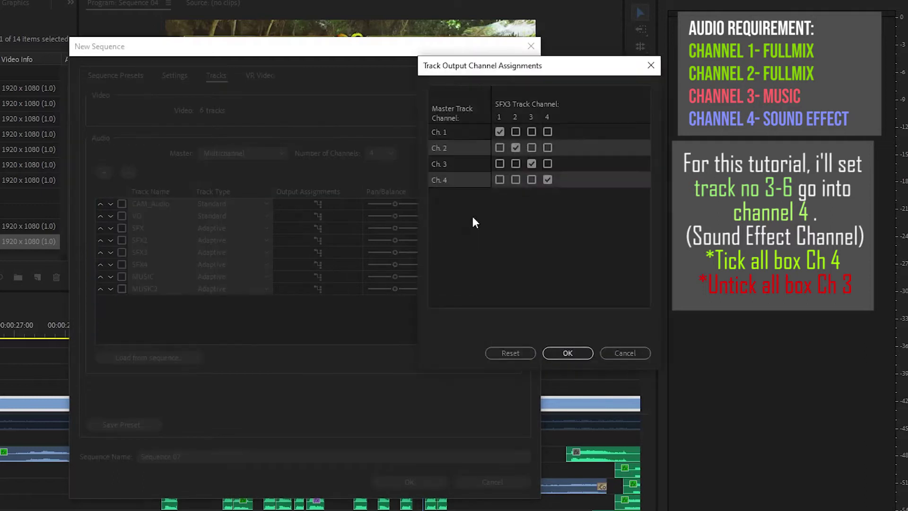
click(531, 164)
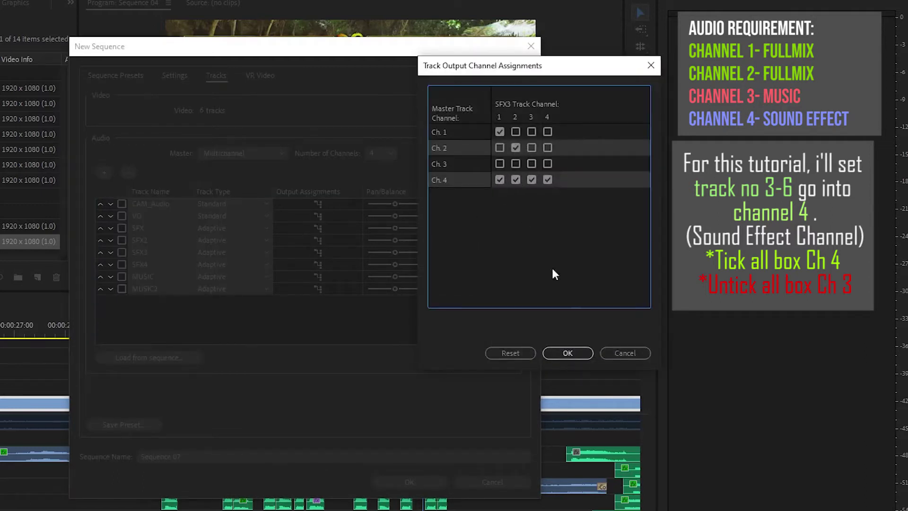
click(569, 354)
click(317, 265)
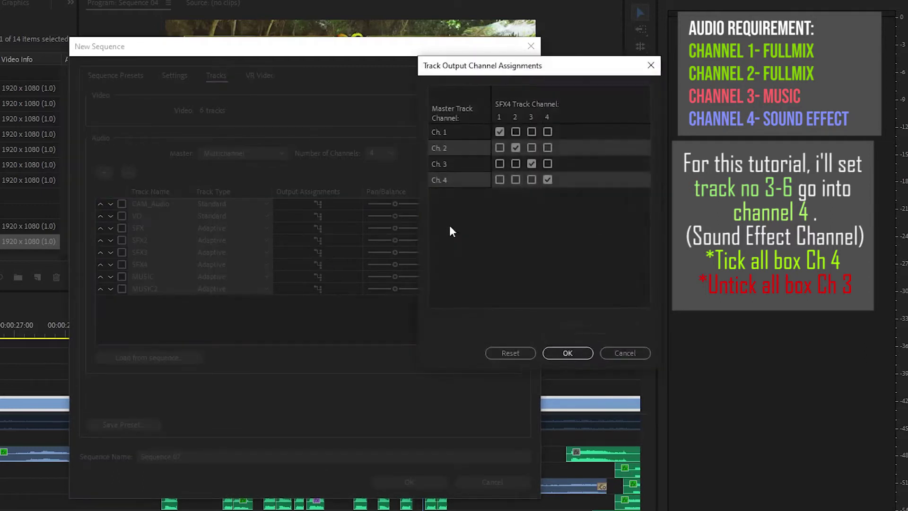
click(531, 164)
click(532, 180)
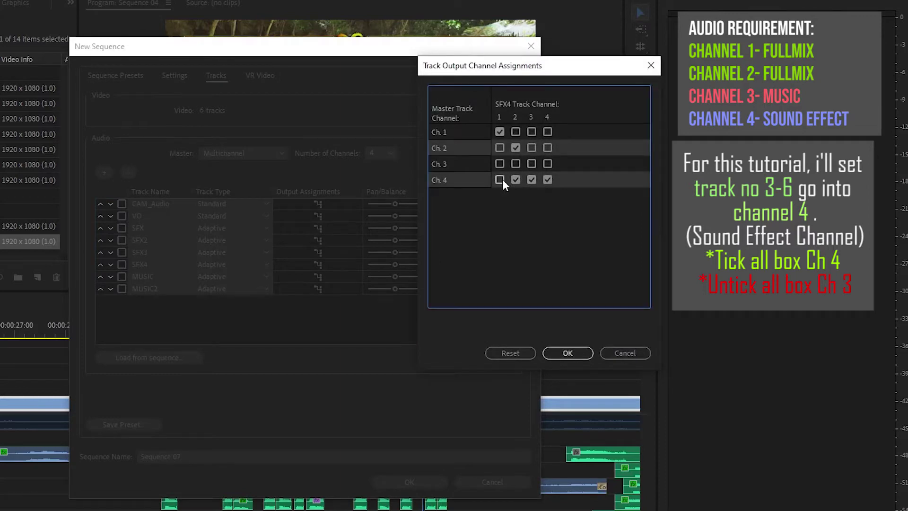
click(568, 353)
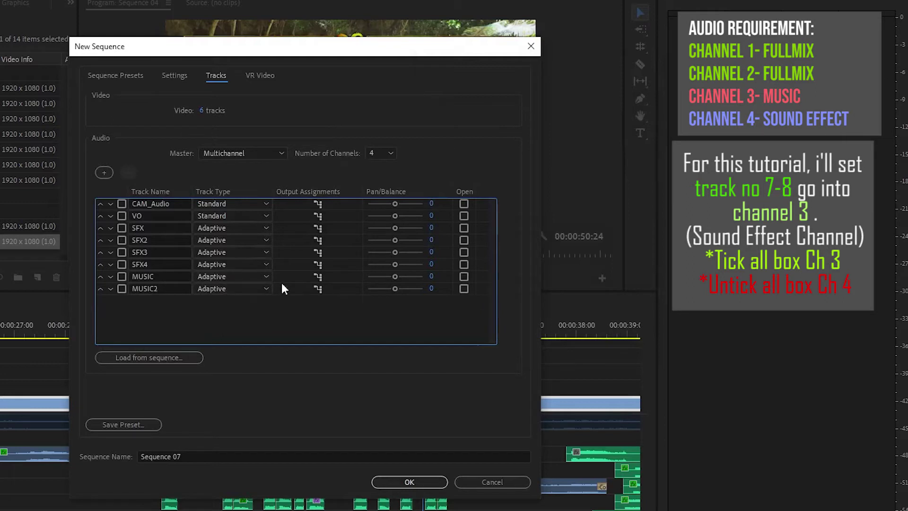
Remove channel 4 from the MUSIC and MUSIC2 outputs so both feed only master channel 3
click(317, 277)
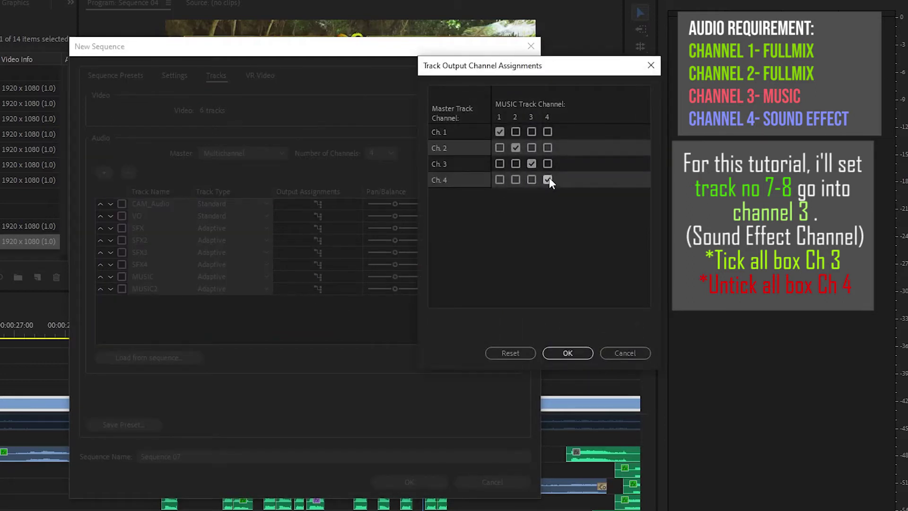
click(548, 180)
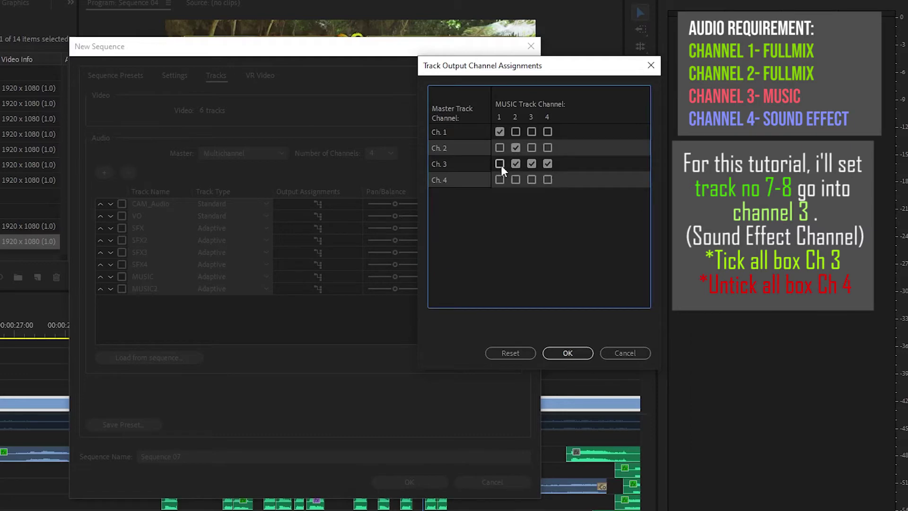
click(566, 353)
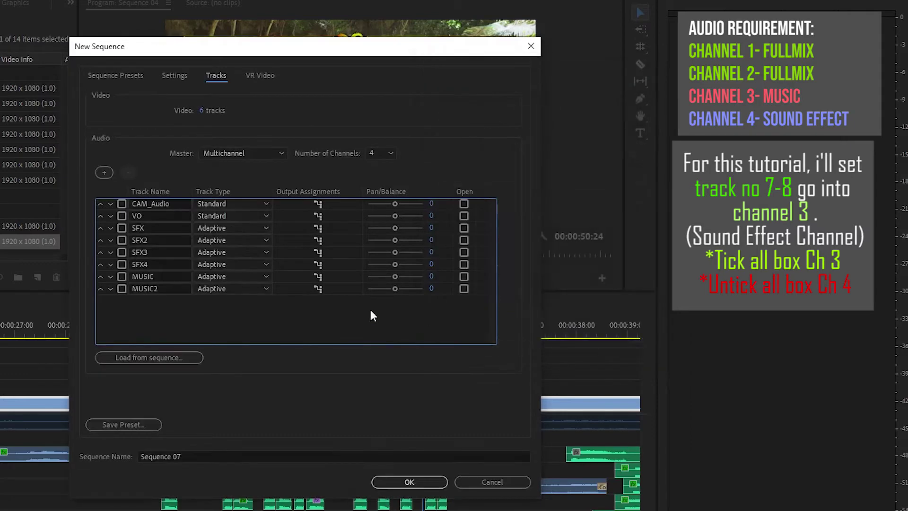
click(318, 289)
click(547, 180)
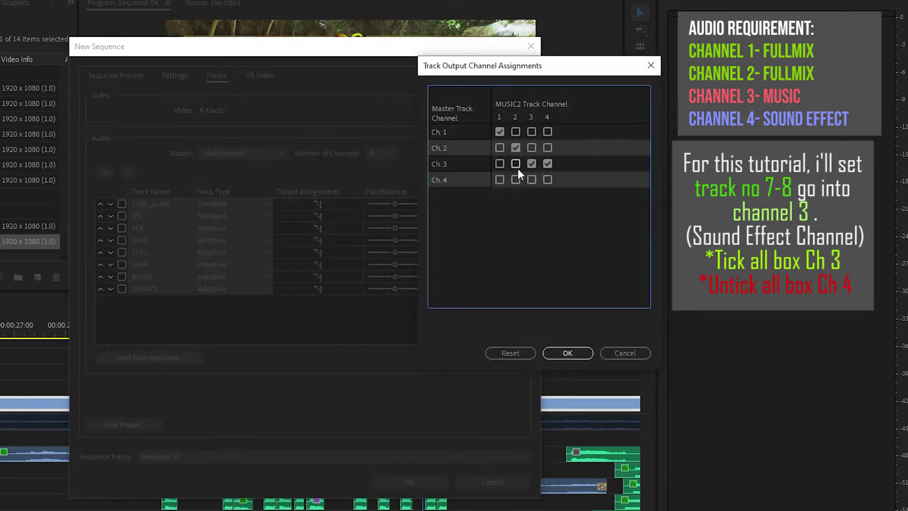
click(553, 354)
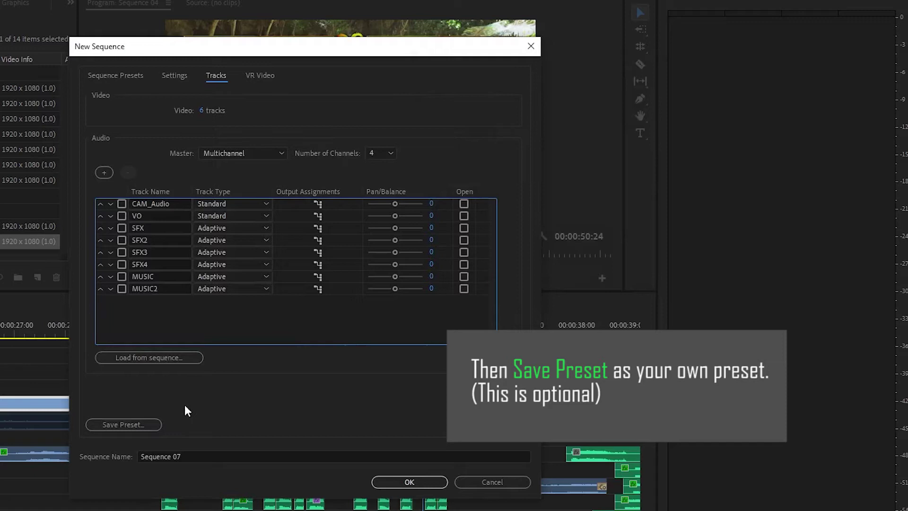
Begin saving the track setup as a custom sequence preset and type its MXF preset name
click(153, 425)
text(MXF)
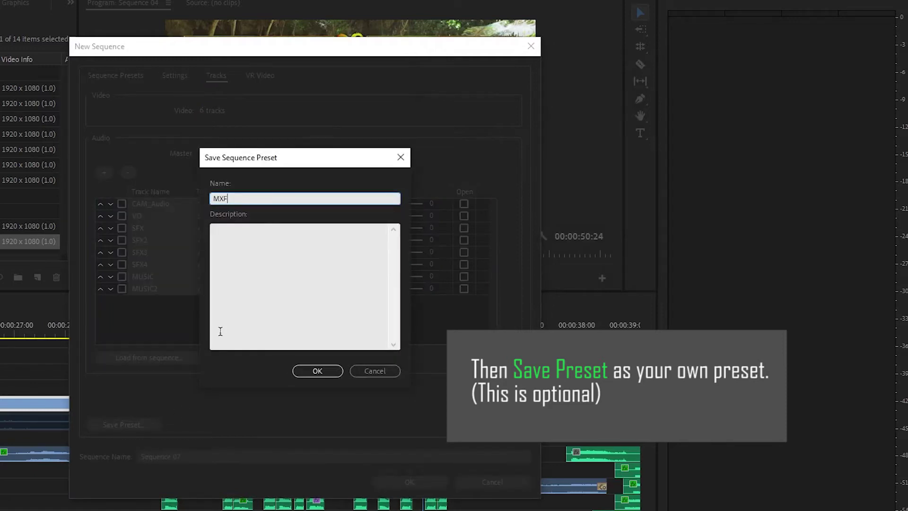
text(_4SEPARATE CHANNEL)
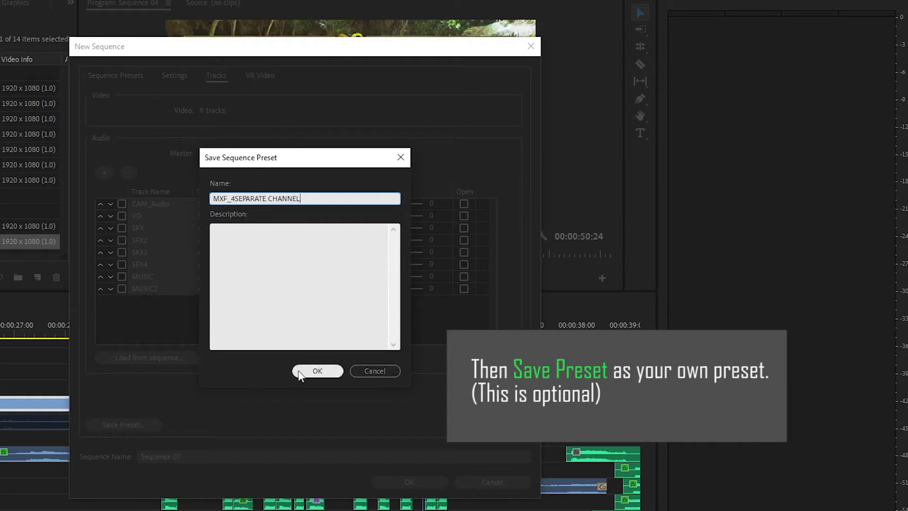
text(_STEREO)
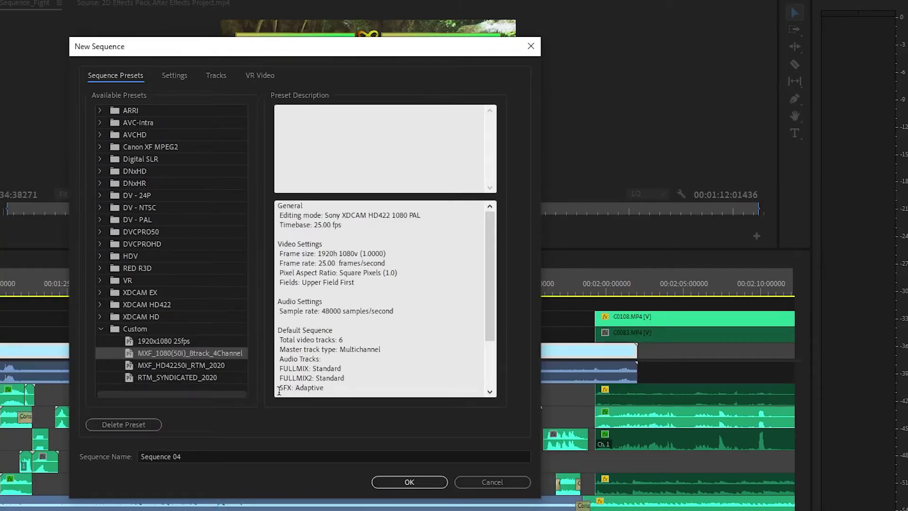
Create Sequence 04 and paste in all clips copied from Sequence_Fight
click(390, 482)
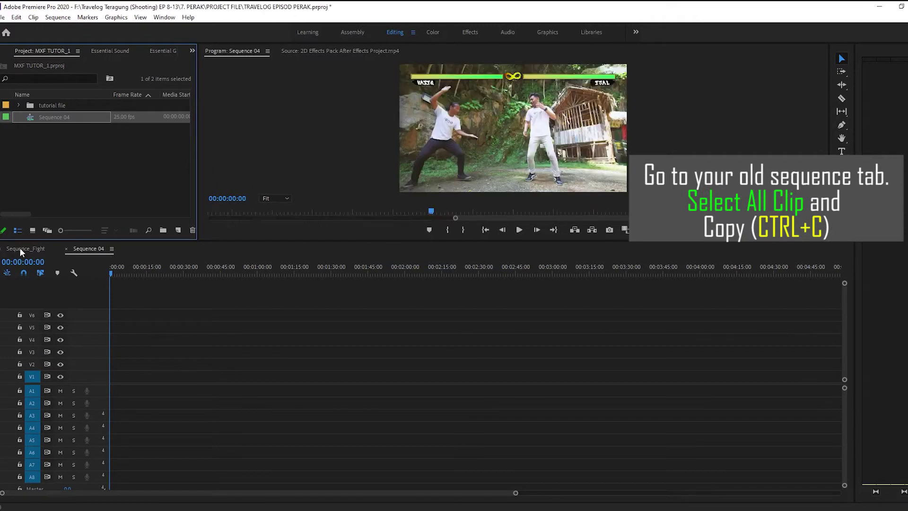
click(21, 250)
drag(134, 285, 669, 454)
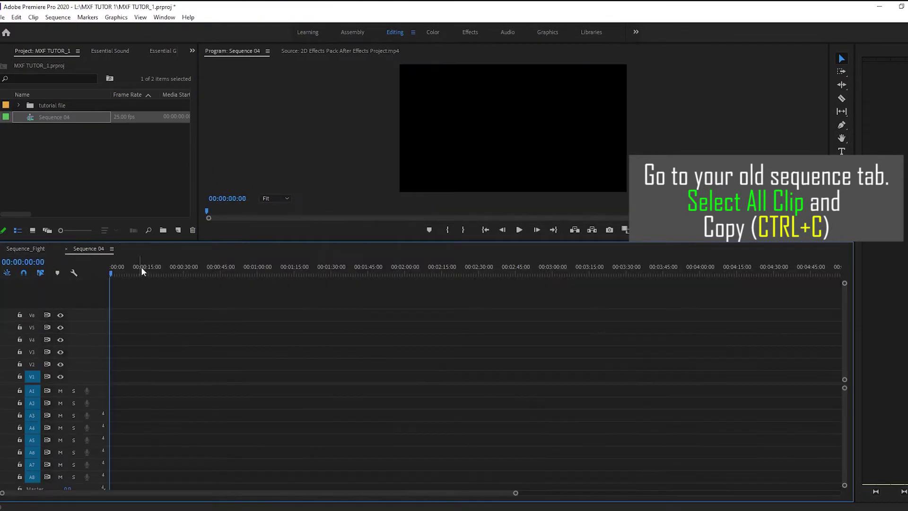
key(ctrl+v)
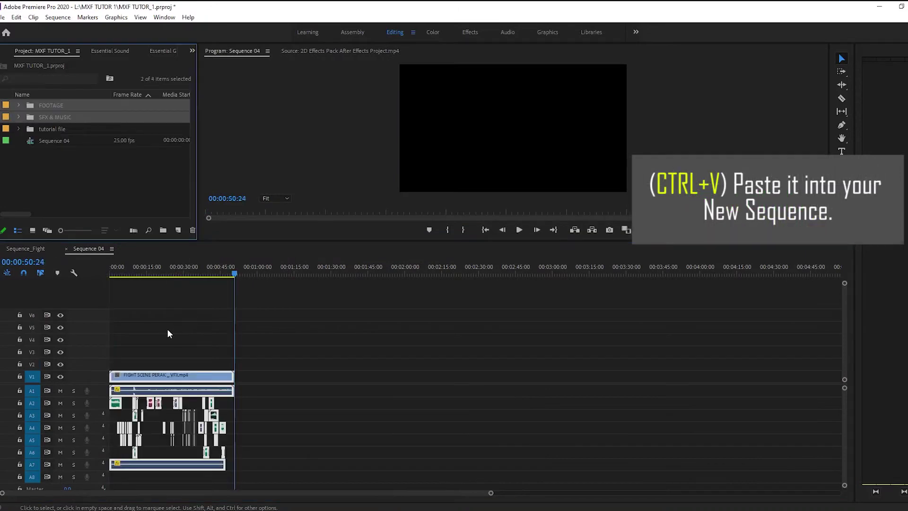
Zoom the timeline onto the clips, widen the side panel, and play to check channel levels
scroll(425, 331, up, 5)
drag(425, 267, 431, 267)
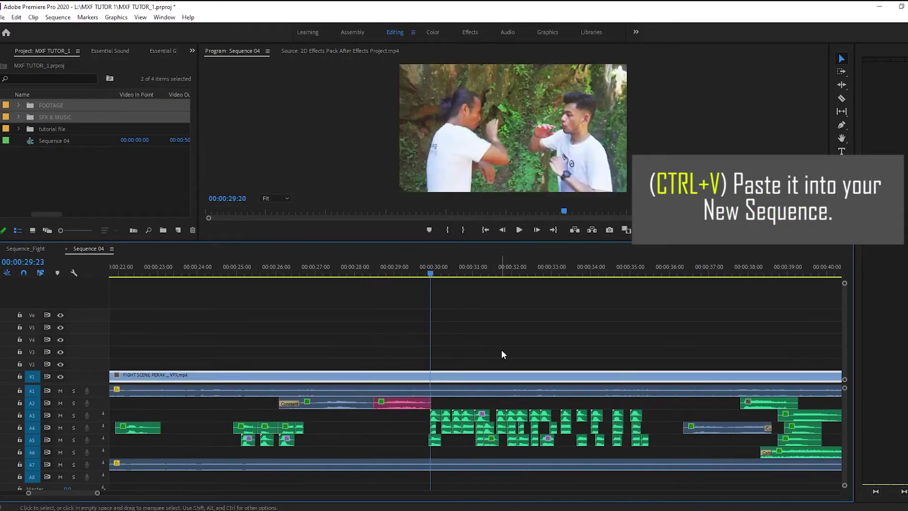
drag(854, 254, 735, 227)
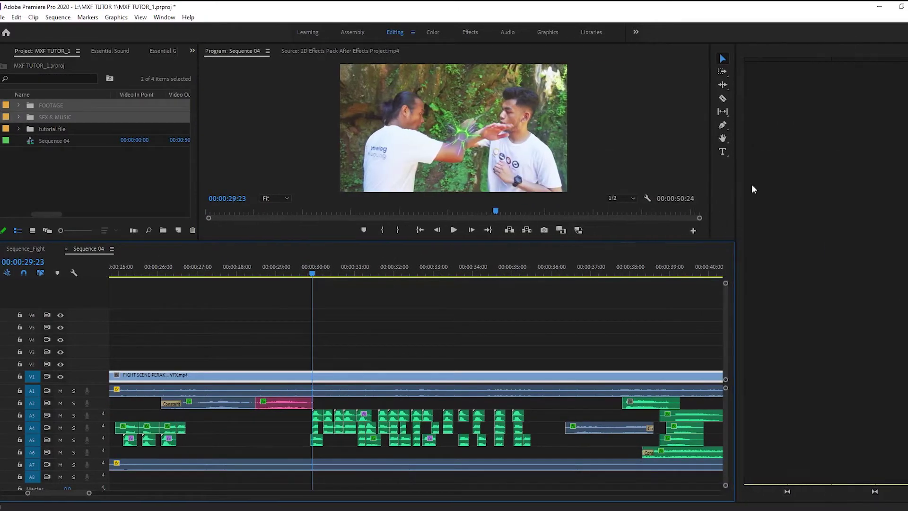
key(space)
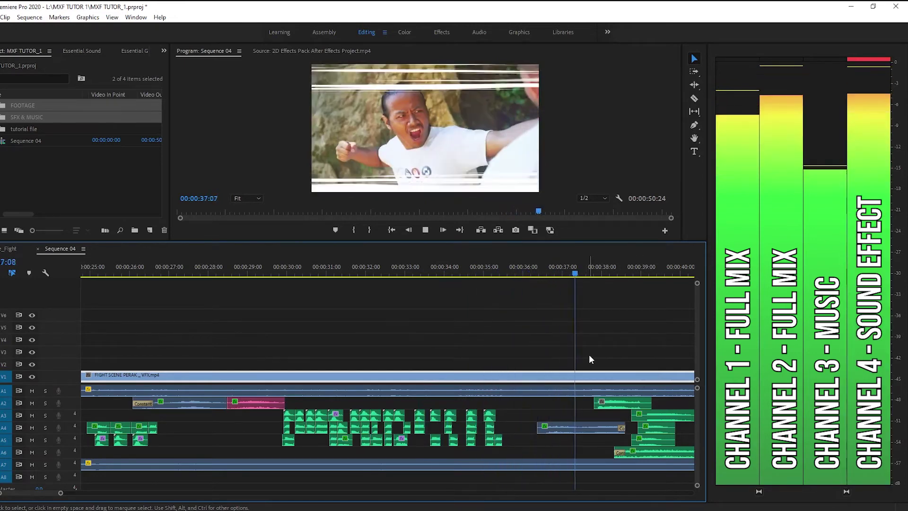
In the Audio workspace, mute music tracks A7 and A8 and play from 00:00:29:14
key(space)
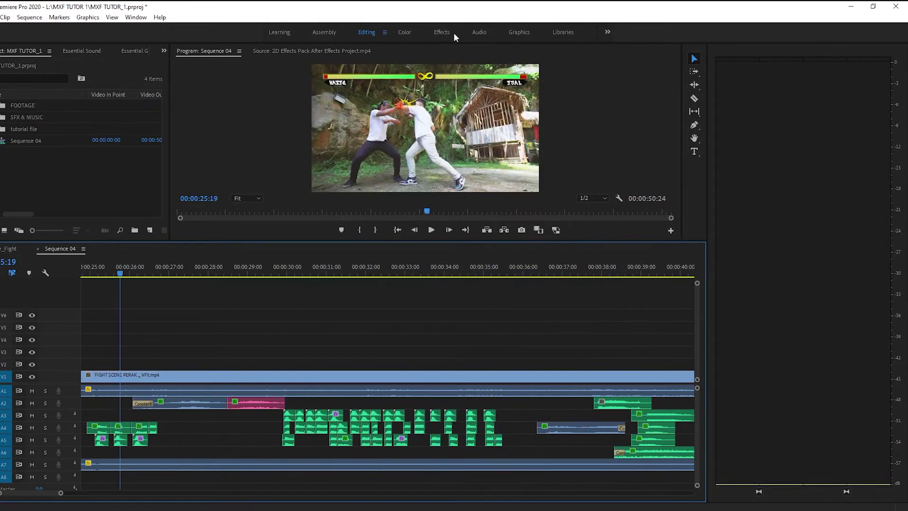
click(482, 33)
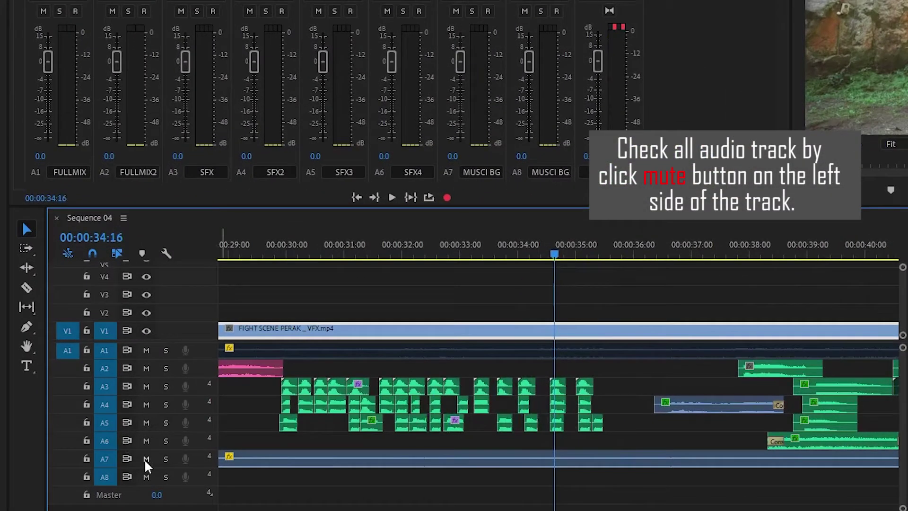
click(146, 459)
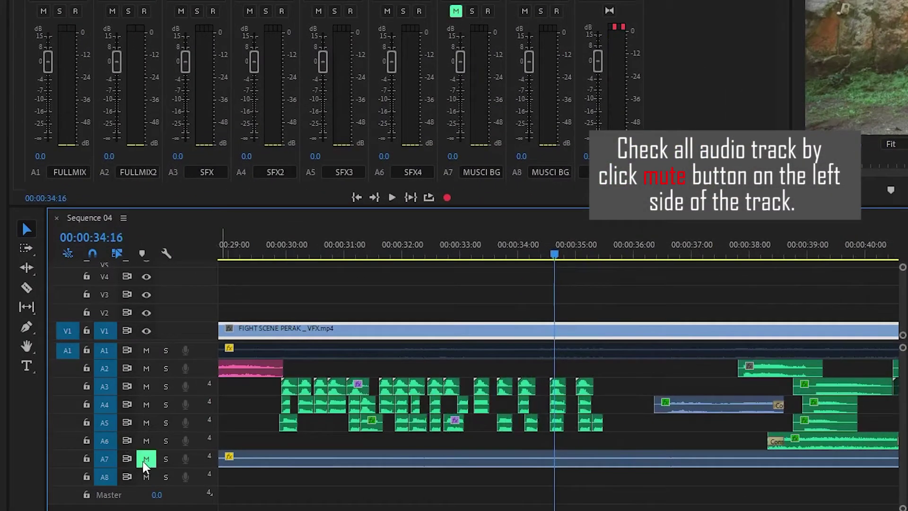
click(146, 477)
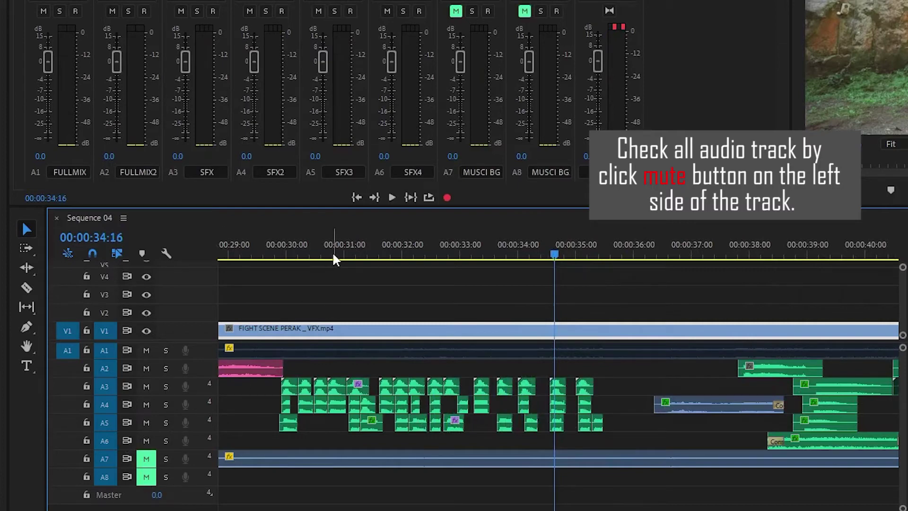
drag(334, 260, 260, 260)
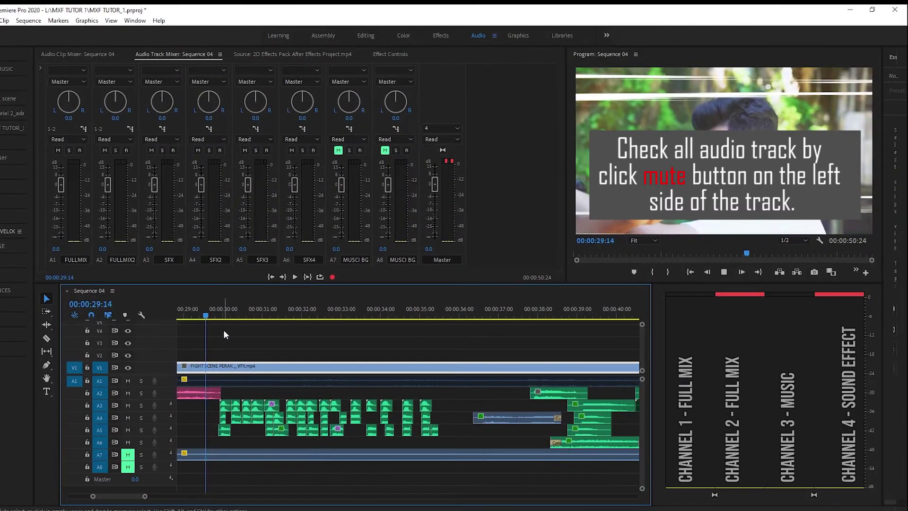
key(space)
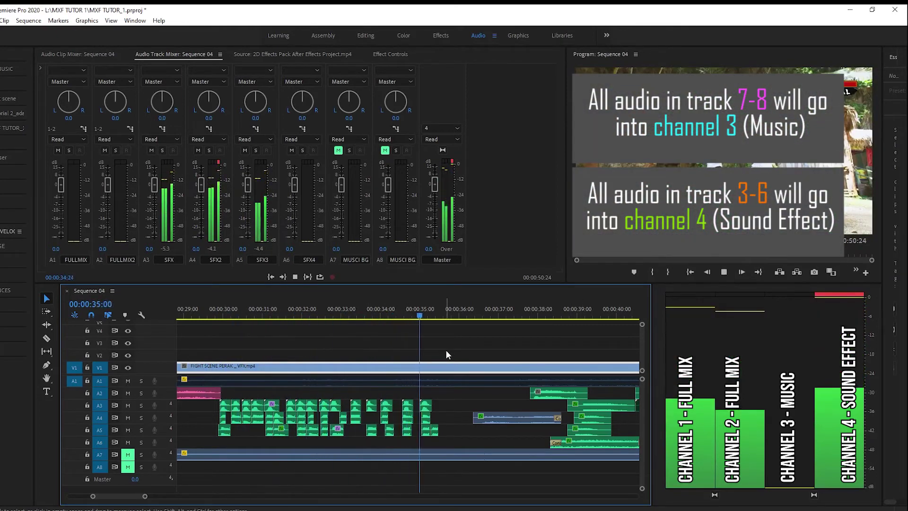
Unmute A7–A8, mute sound-effect tracks A3–A6, and play the sequence again
key(space)
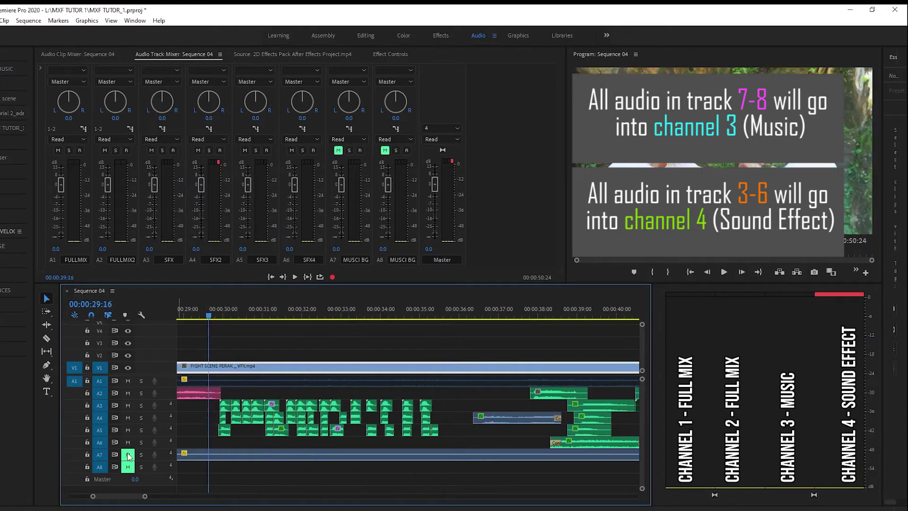
mouse_move(129, 455)
mouse_down()
mouse_move(127, 467)
mouse_move(129, 408)
mouse_up()
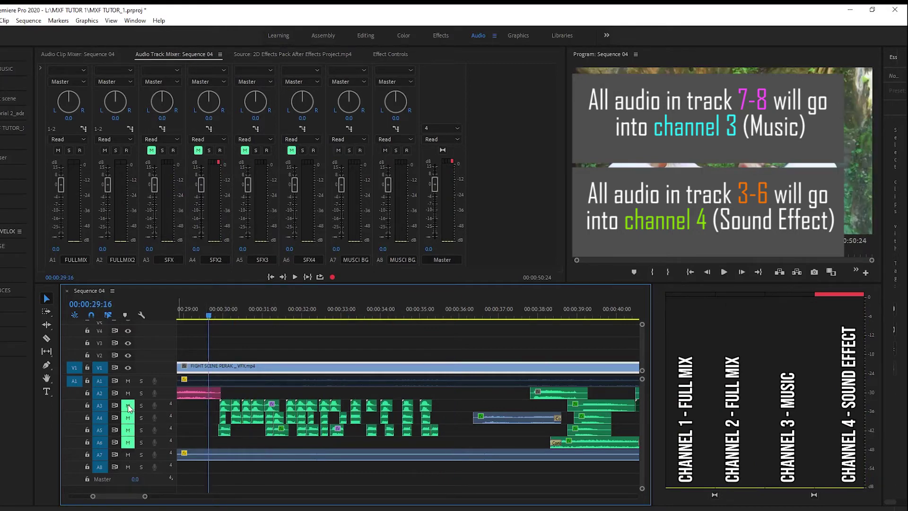
key(space)
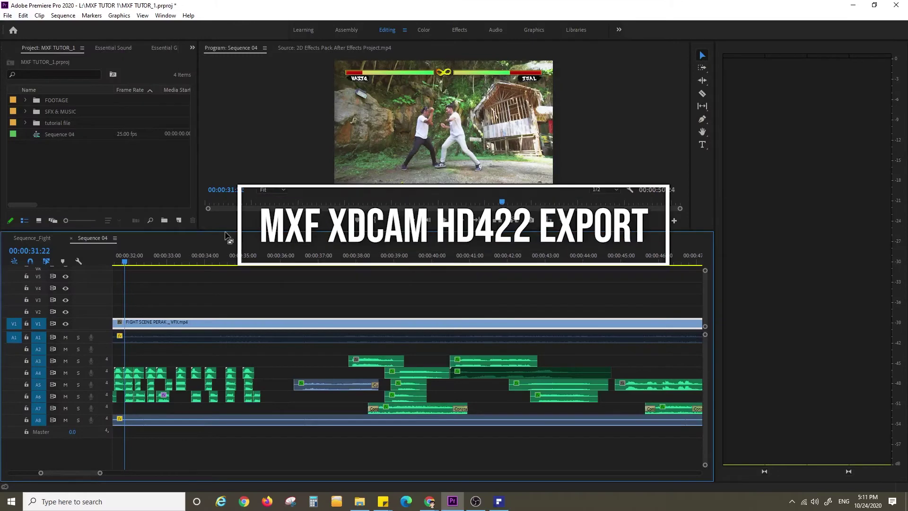
Open the media Export Settings for Sequence 04 via File > Export > Media
click(5, 16)
mouse_move(118, 289)
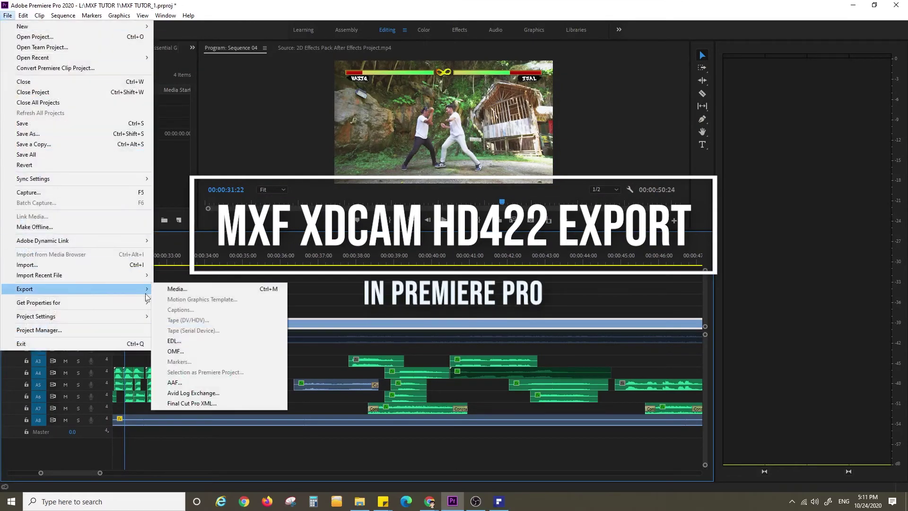
click(161, 291)
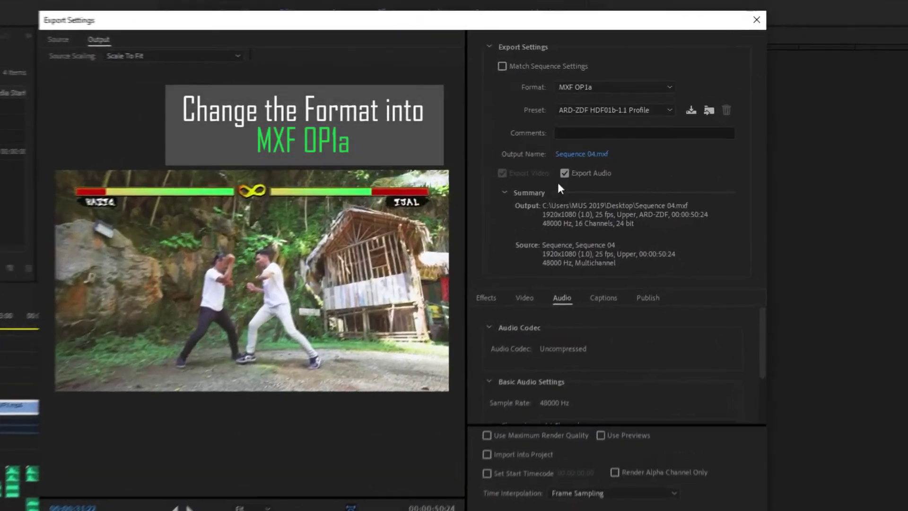
Set the export format to MXF OP1a with the XDCAM HD 50 PAL 50i preset
click(611, 86)
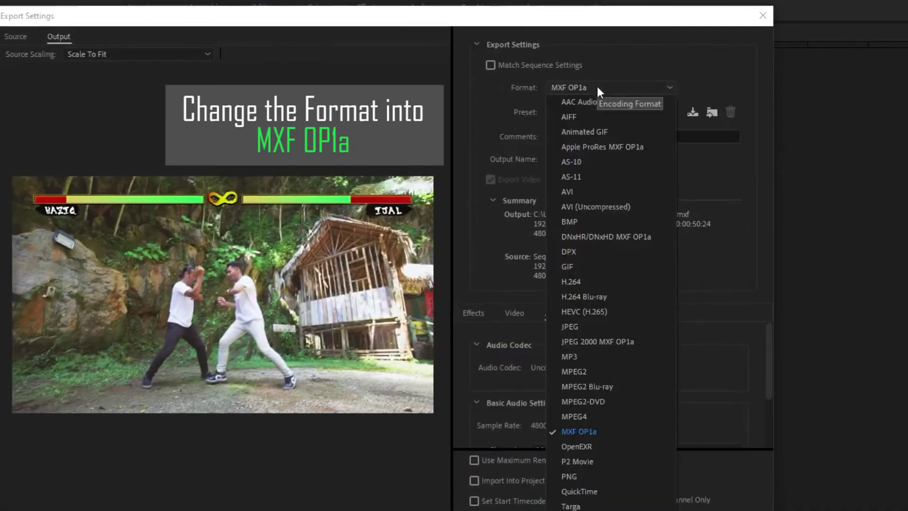
click(626, 431)
click(601, 112)
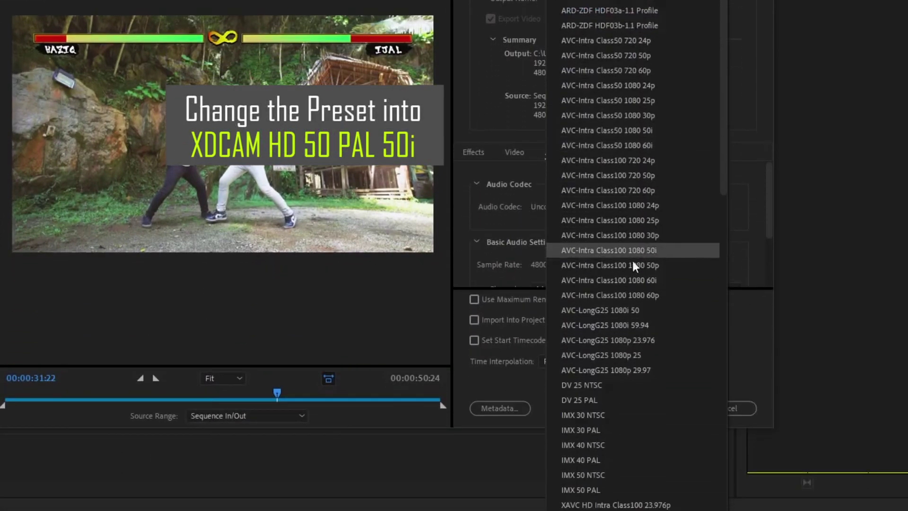
scroll(648, 330, down, 10)
scroll(648, 356, down, 10)
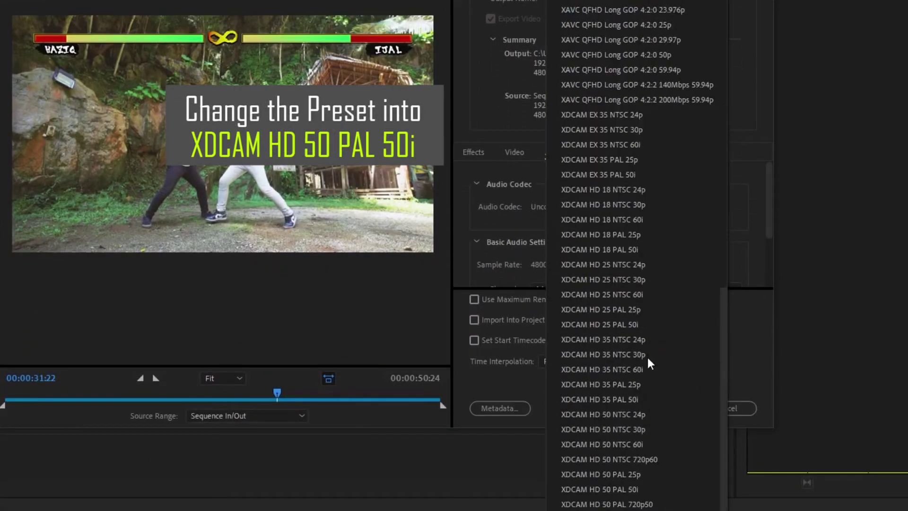
click(660, 488)
click(500, 260)
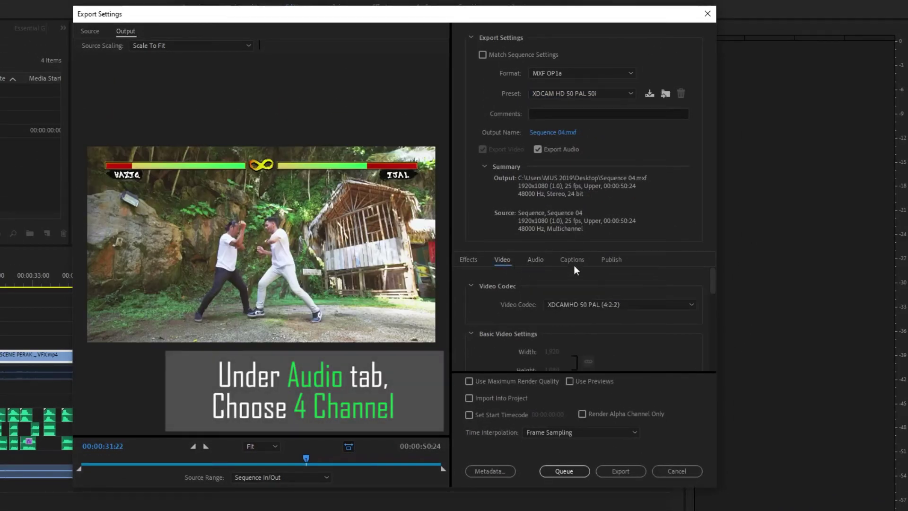
Set the export audio channels to 4 Channel in the Audio settings
click(536, 260)
scroll(610, 311, down, 3)
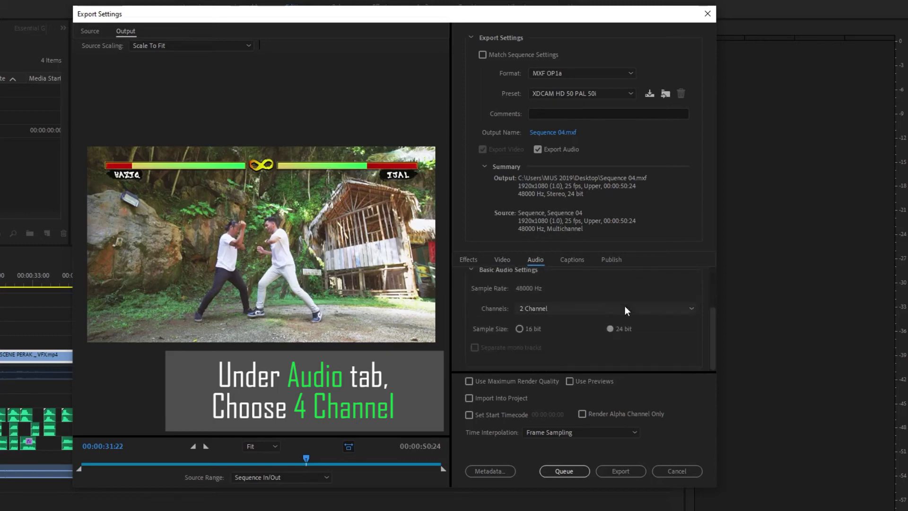
click(625, 307)
click(606, 332)
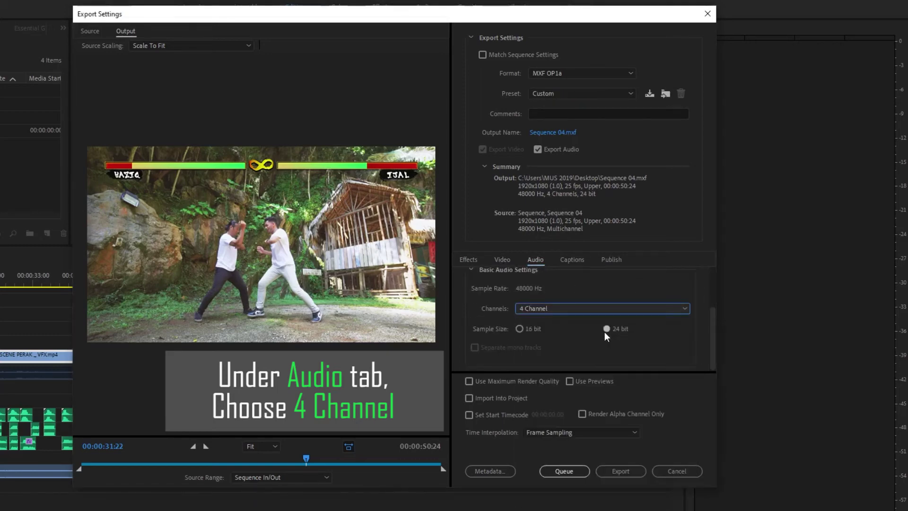
Name the output file 'MXF_tutorial sequence.mxf' and start the export
click(545, 135)
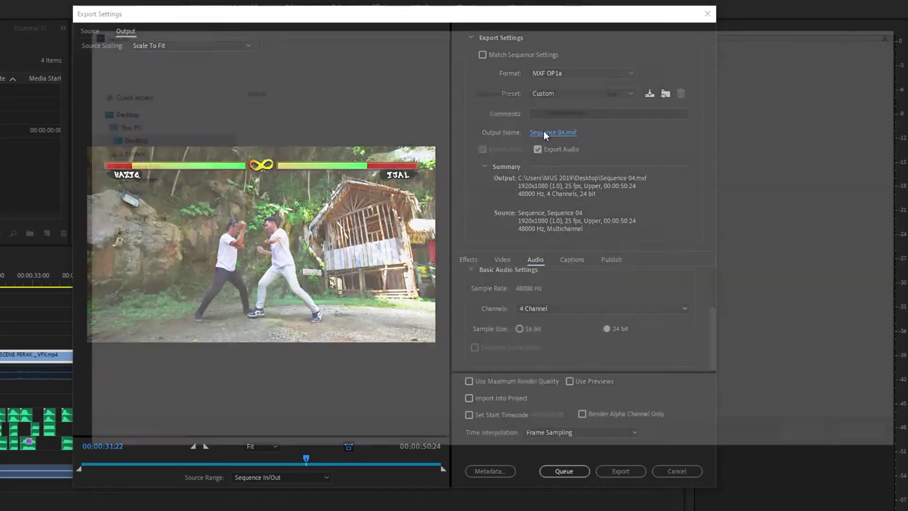
key(BackSpace)
text(MXF_tutorial sequence)
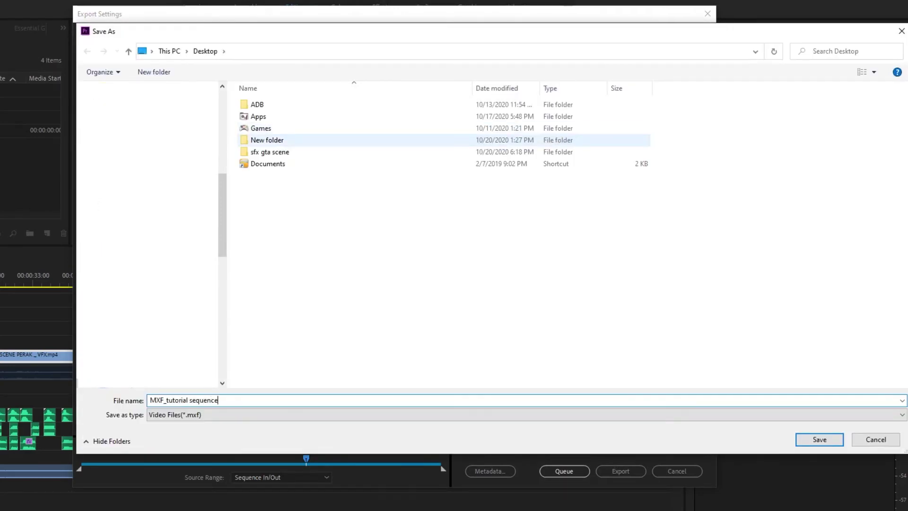
key(Return)
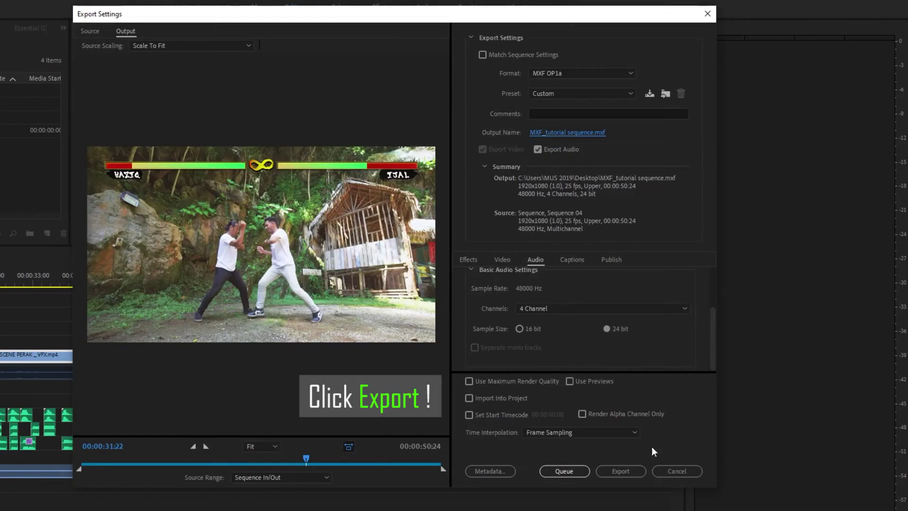
click(626, 472)
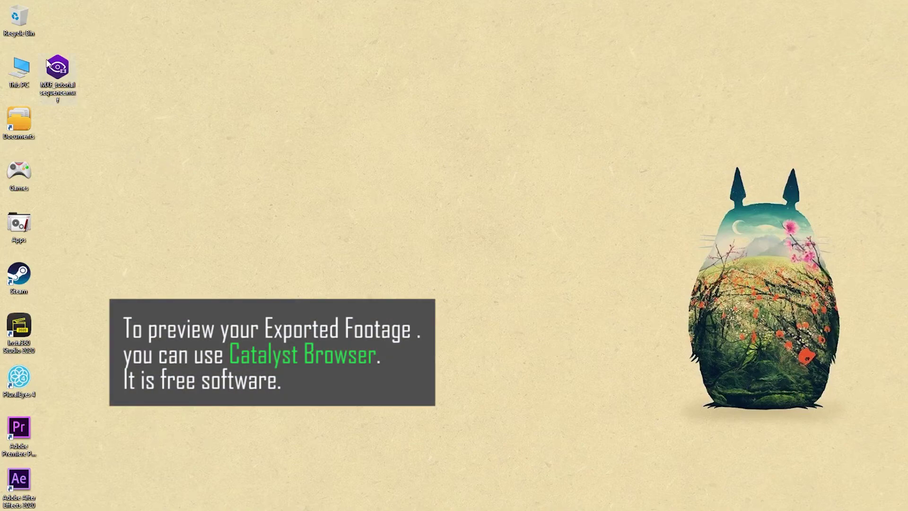
Play MXF_tutorial sequence.mxf in Catalyst Browser with L1 and R2 unrouted, then pause
double_click(48, 61)
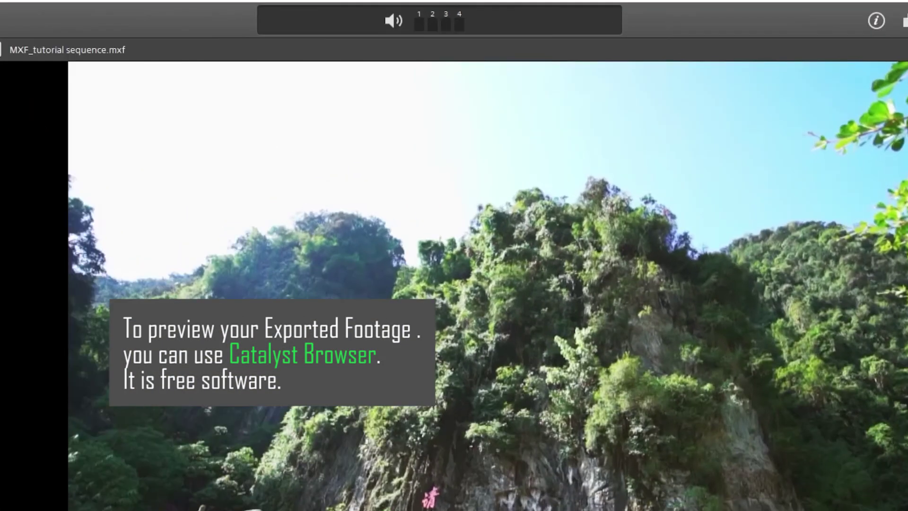
click(398, 23)
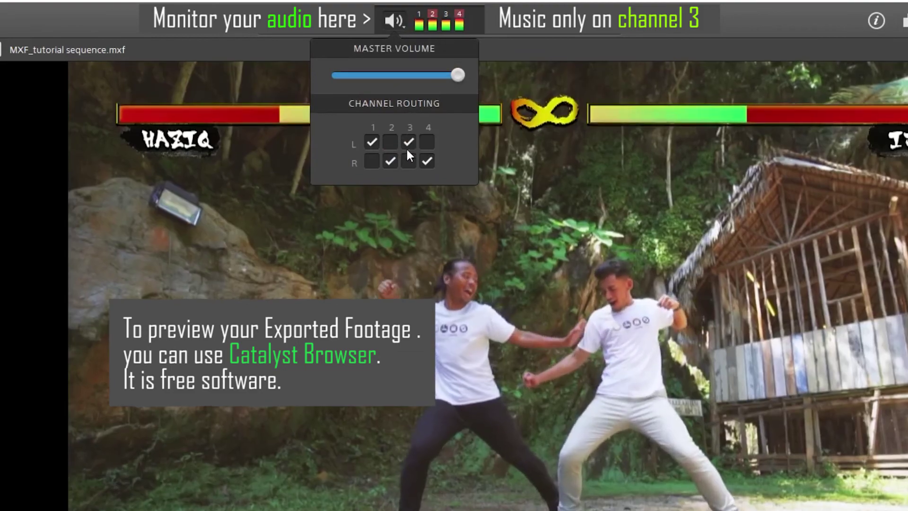
click(391, 161)
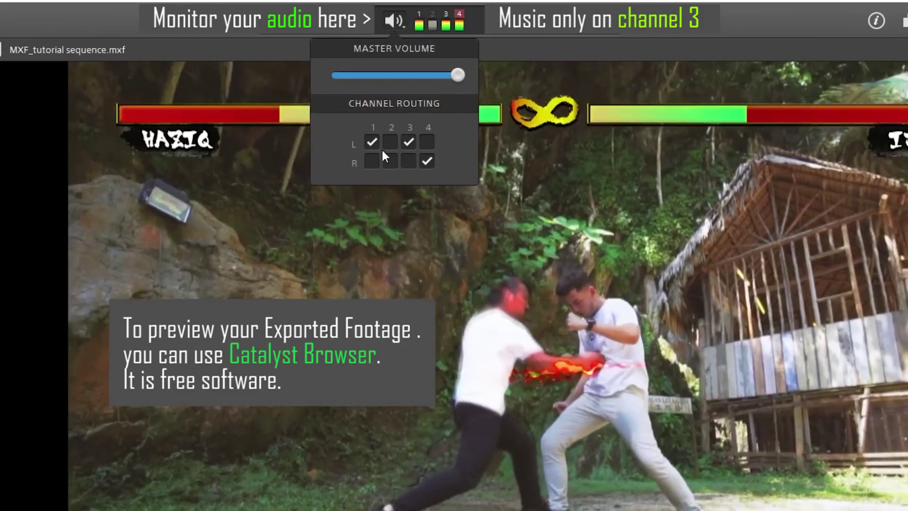
click(372, 143)
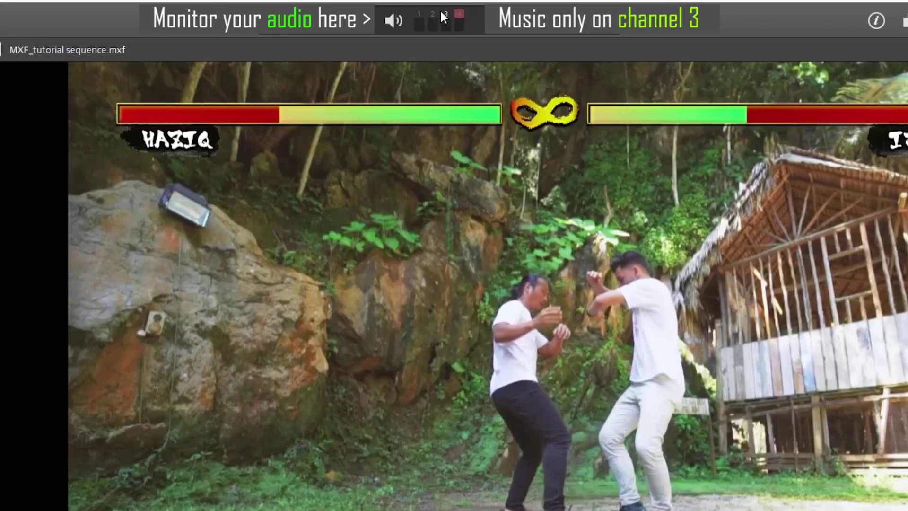
click(396, 18)
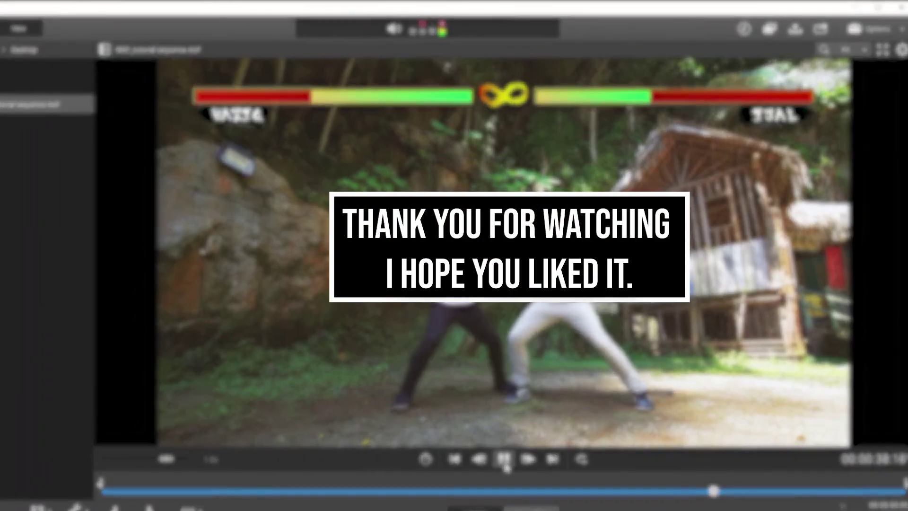
click(505, 460)
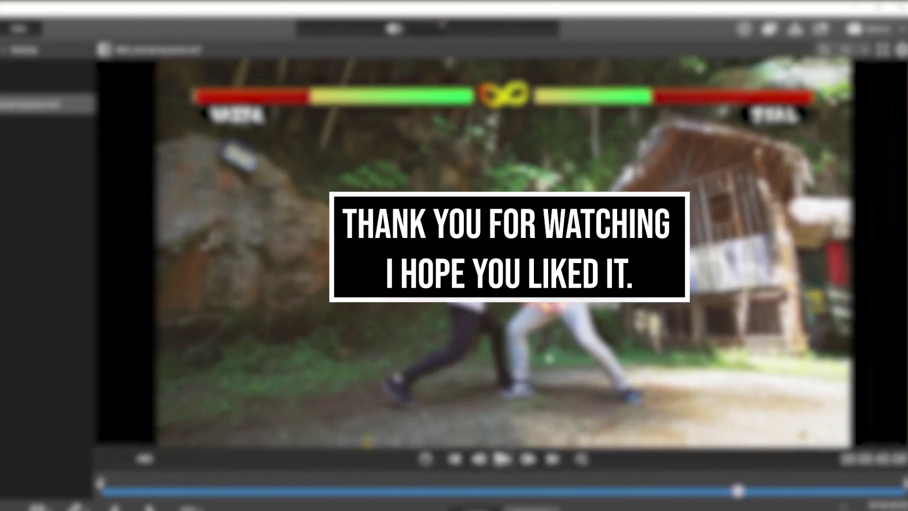